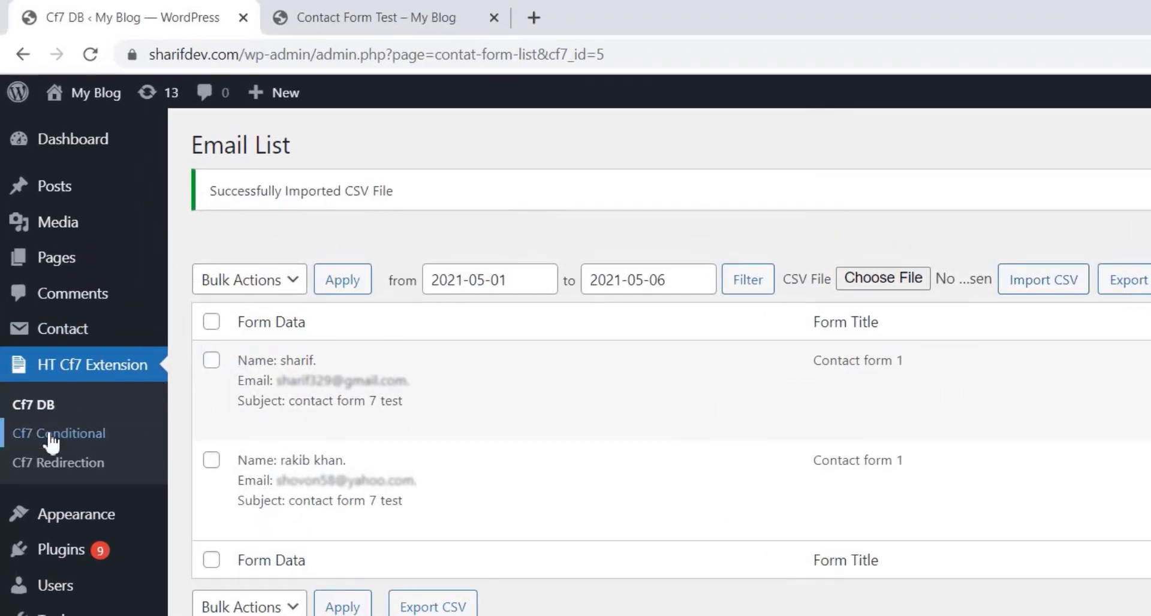
# - Review the Cf7 Conditional settings: Normal UI mode, animation enabled, 250 ms in and out times
pyautogui.click(53, 440)
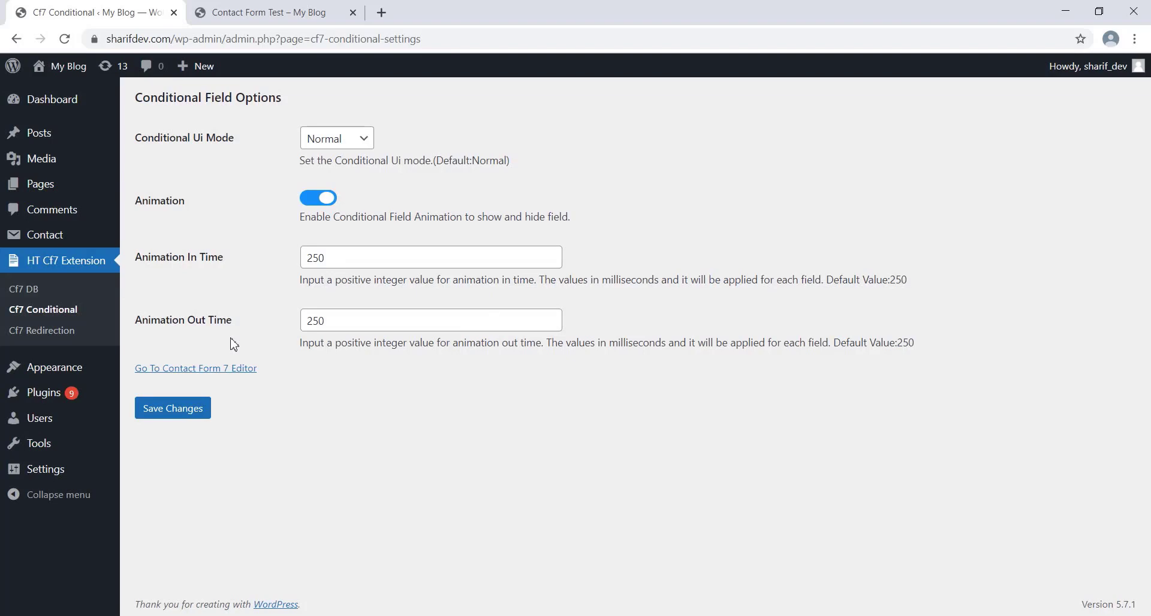
# - Go to the Contact Form 7 editor and view its conditional fields settings panel
pyautogui.click(218, 369)
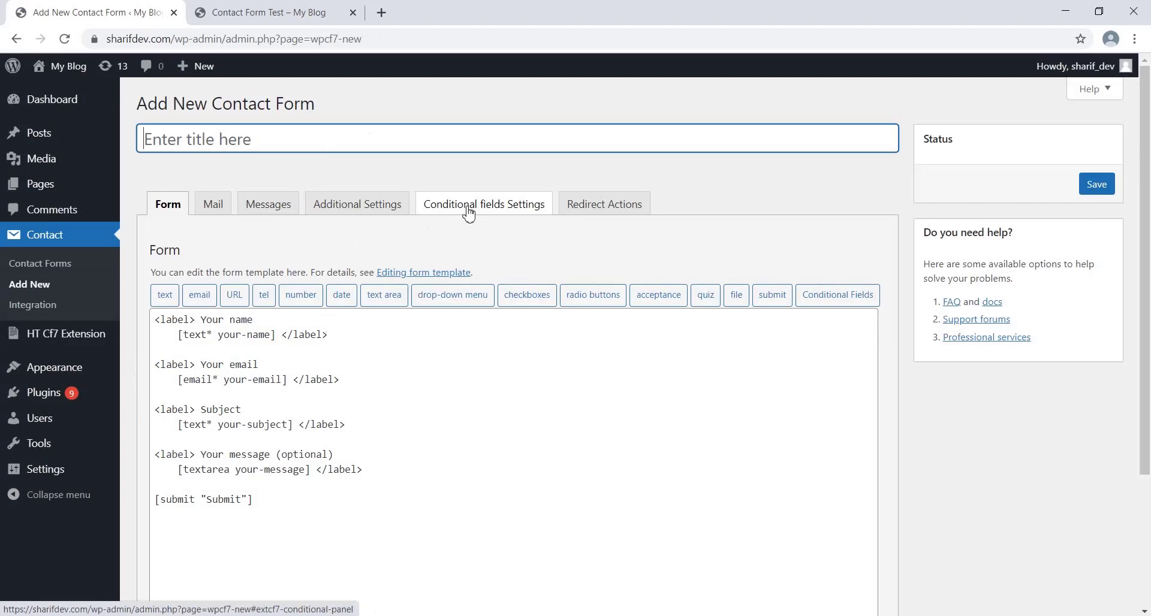
pyautogui.click(469, 207)
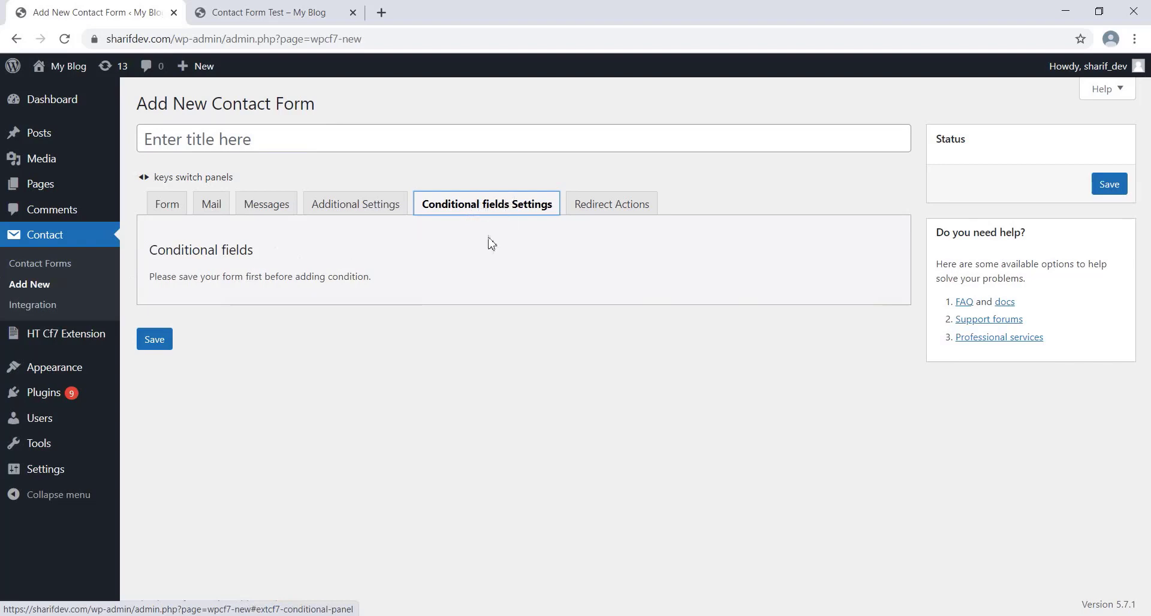
pyautogui.click(465, 240)
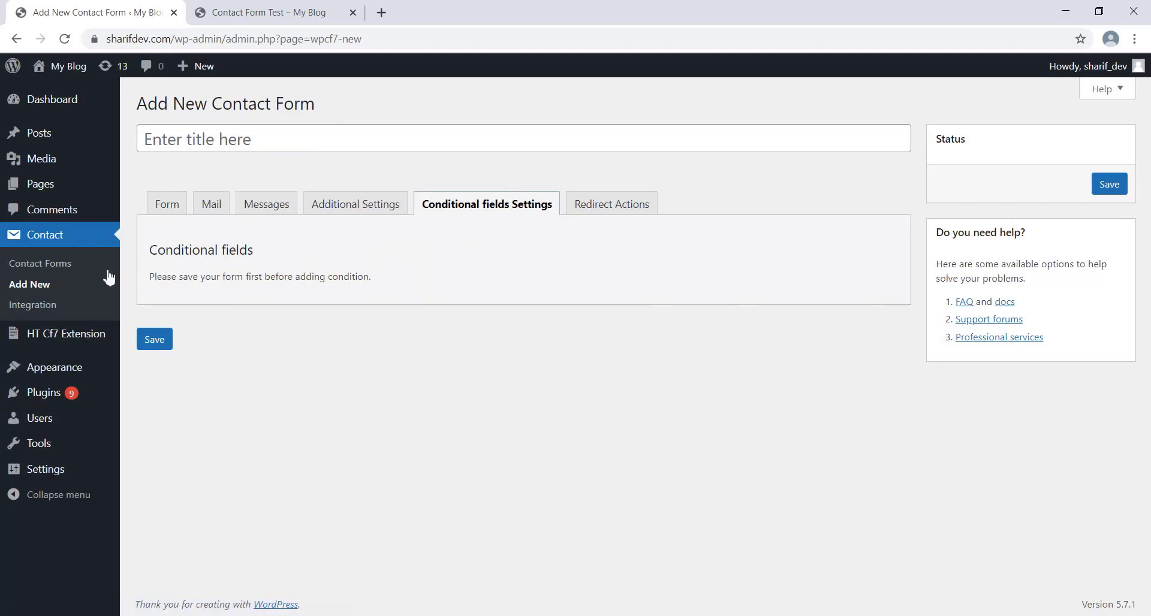
# - Open Contact form 1 for editing and show its Conditional fields Settings
pyautogui.click(61, 271)
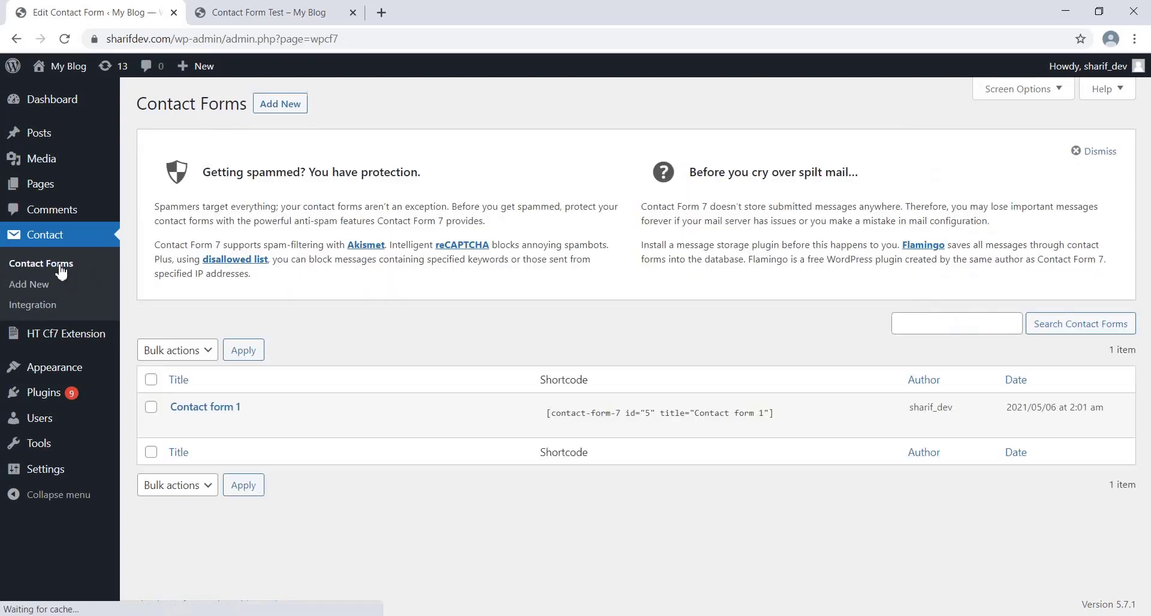
pyautogui.click(178, 425)
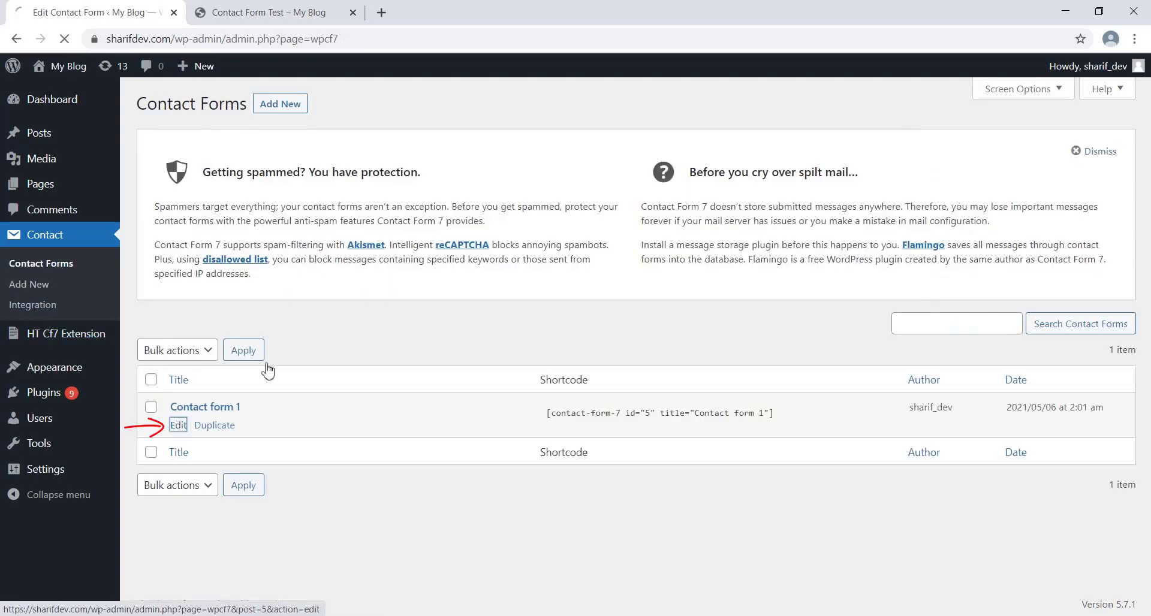
pyautogui.scroll(-2, 303, 270)
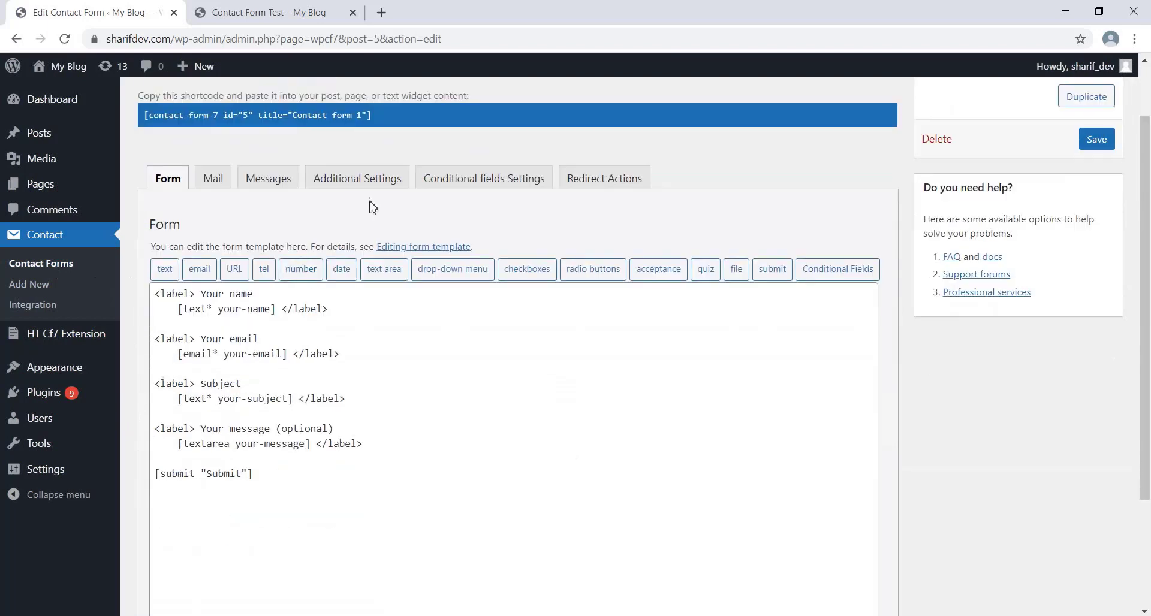
pyautogui.click(451, 178)
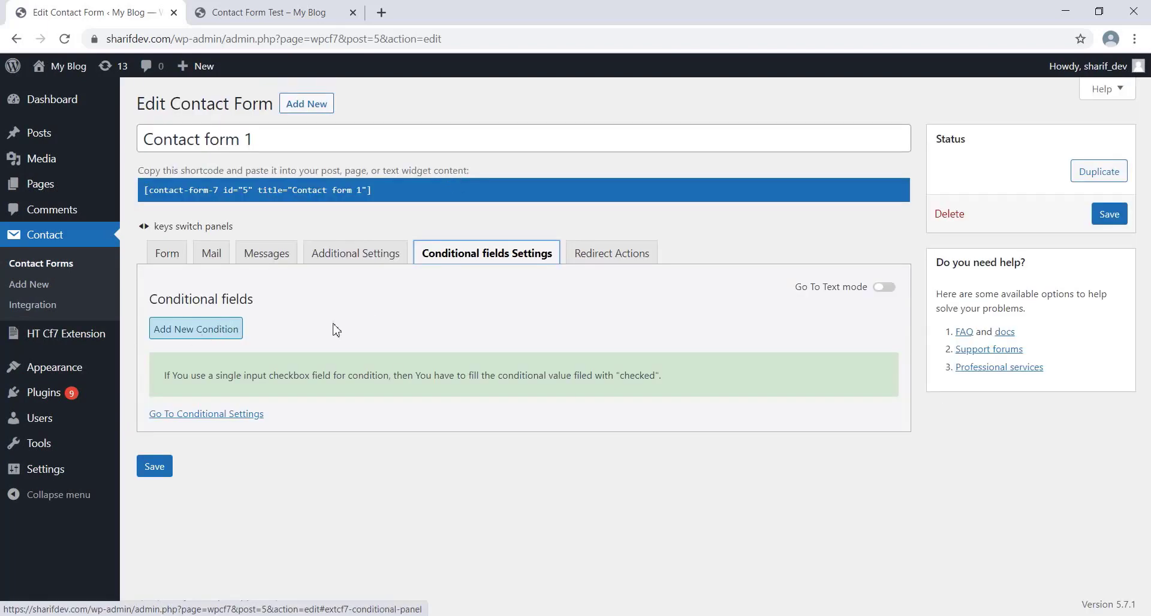
# - Check the live Contact Form Test page, then put the cursor below your-name in the Form template
pyautogui.click(161, 259)
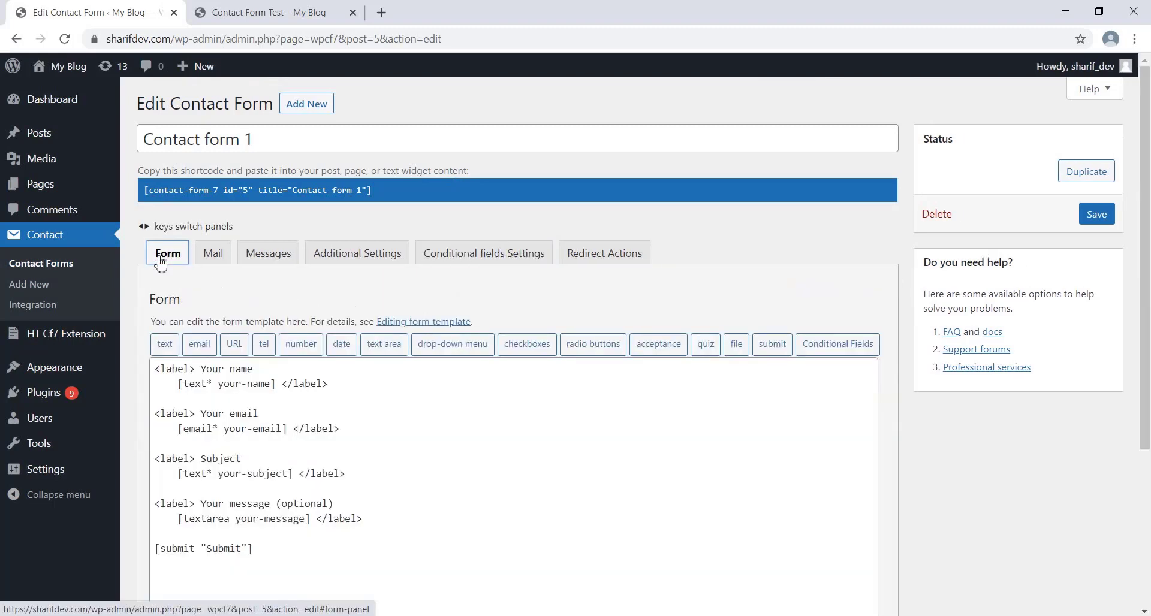
pyautogui.click(260, 14)
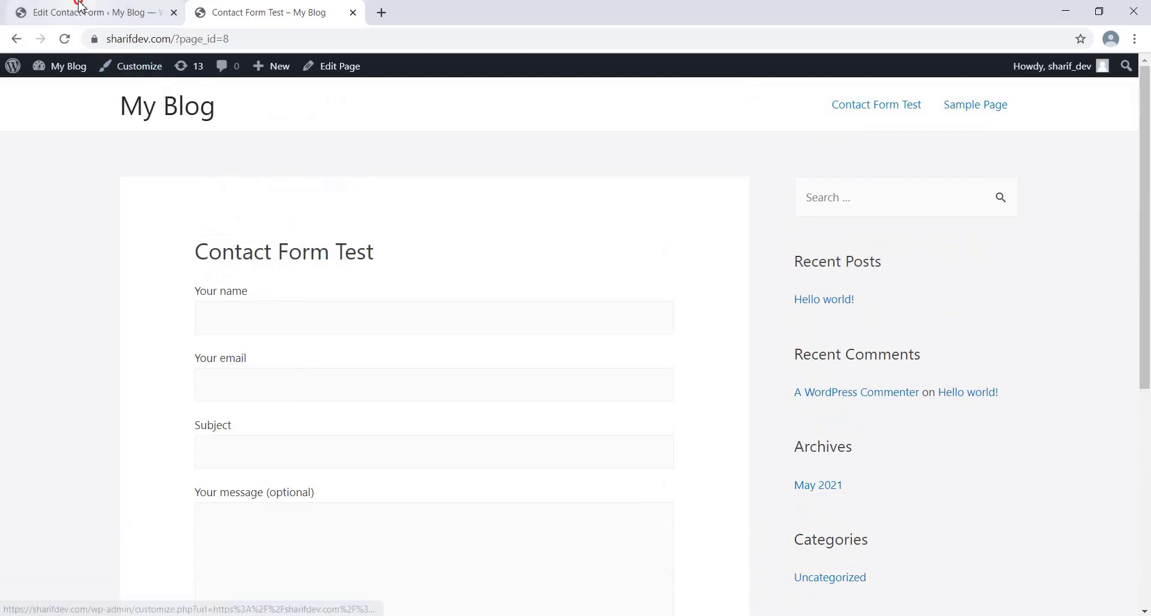
pyautogui.click(84, 12)
pyautogui.scroll(-3, 290, 219)
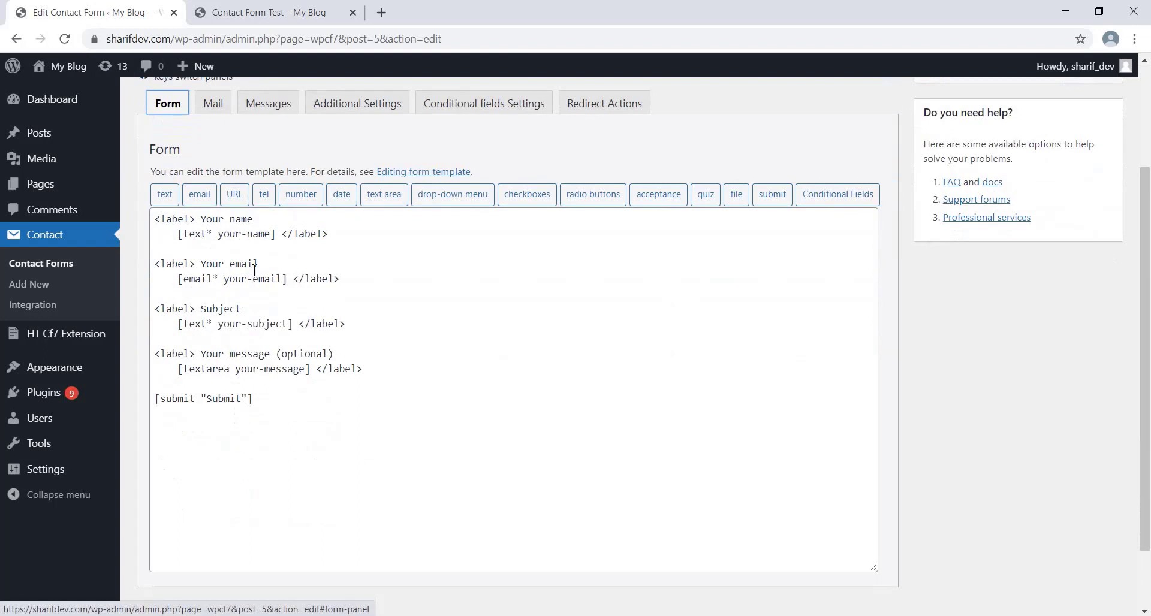
pyautogui.click(196, 249)
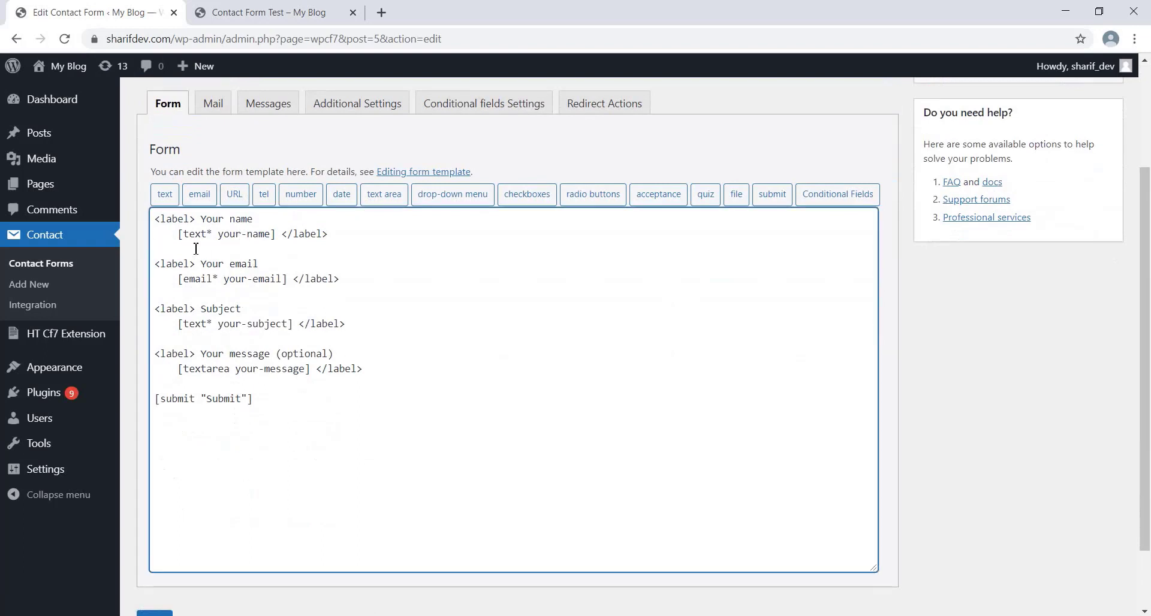
# - Insert a conditional fields group tag named eamil-group into the template
pyautogui.click(824, 200)
pyautogui.moveTo(558, 202); pyautogui.dragTo(452, 206)
pyautogui.press('BackSpace')
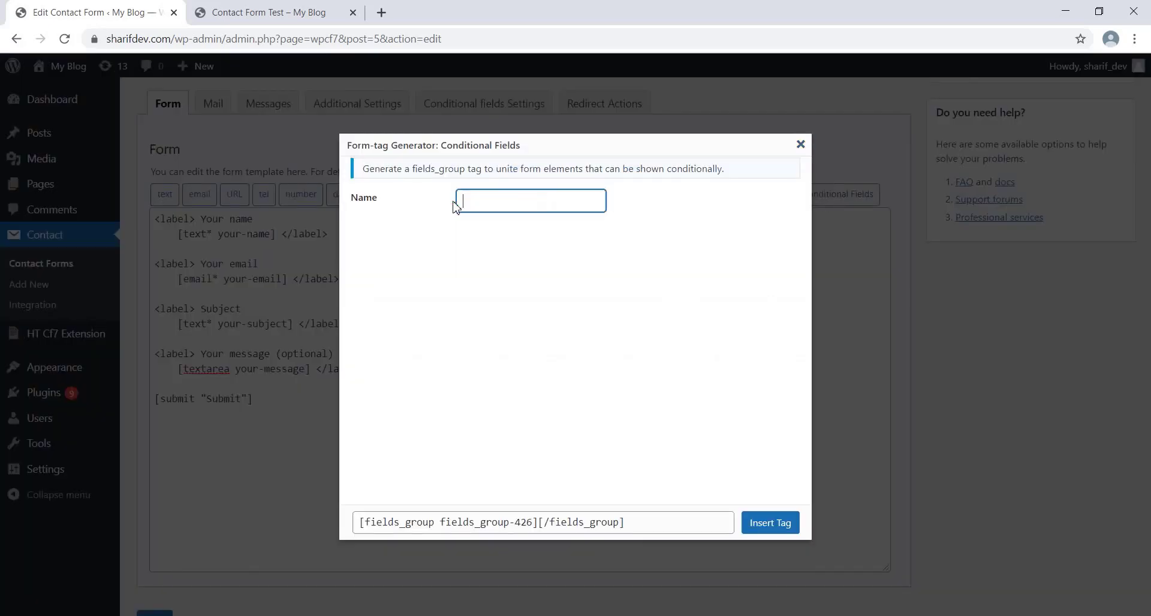
pyautogui.write('eamil-group')
pyautogui.click(493, 232)
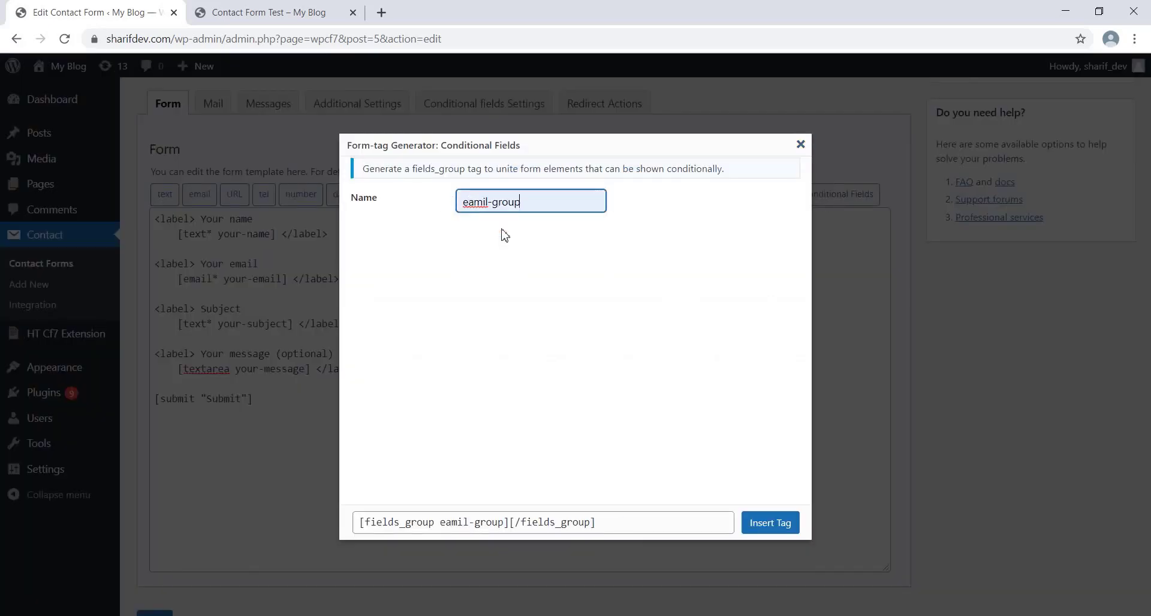
pyautogui.click(768, 524)
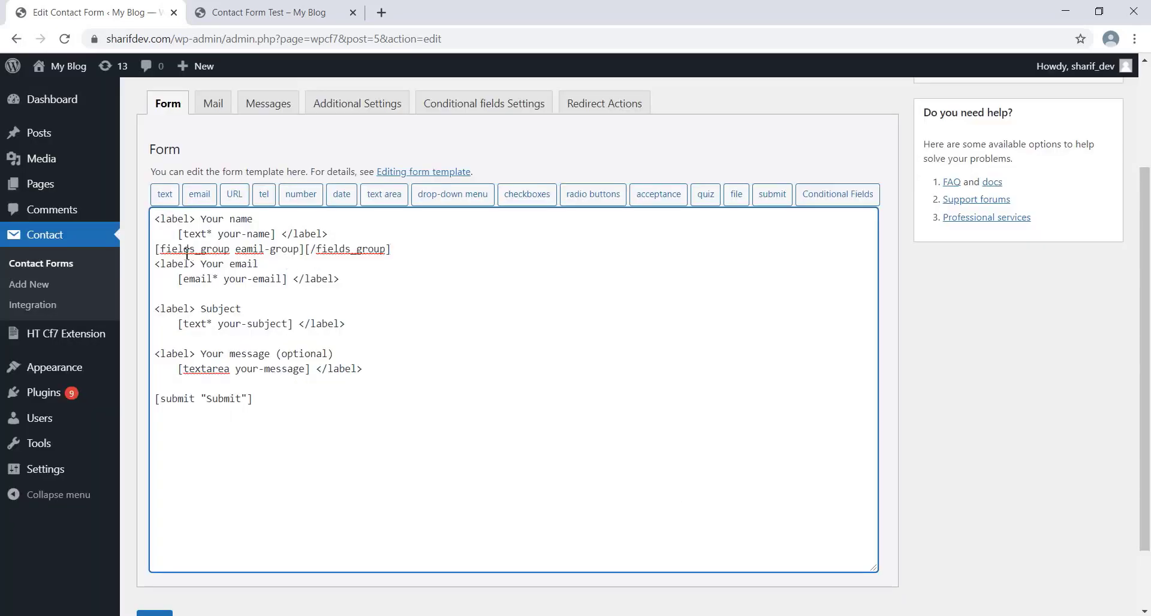
# - Move the two Your email label lines inside the eamil-group tags
pyautogui.click(306, 249)
pyautogui.press('Return')
pyautogui.press('Return')
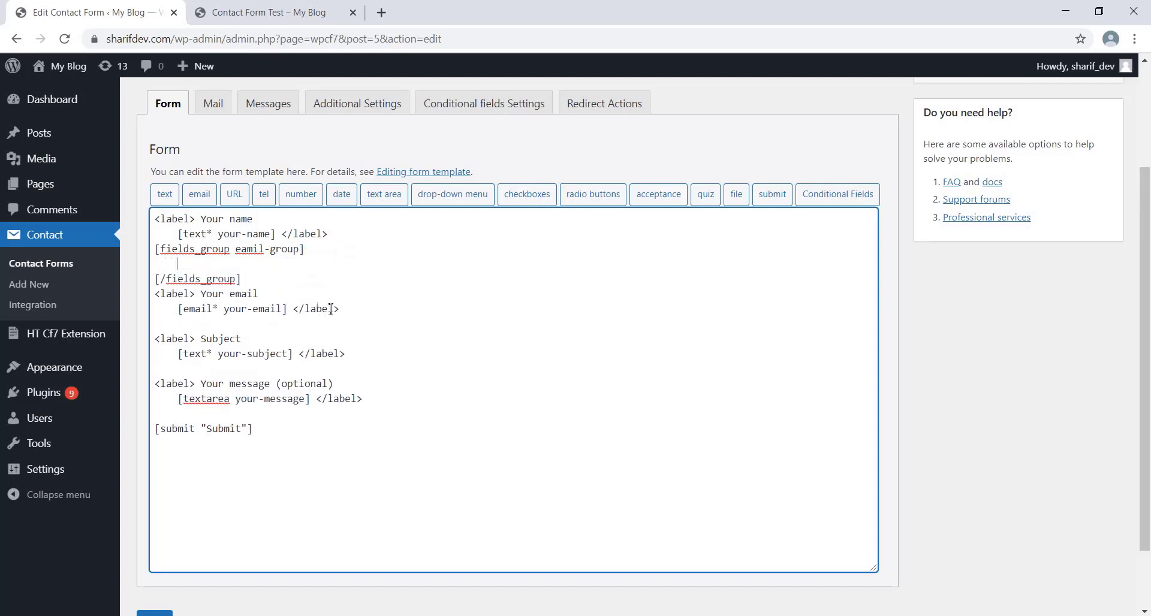
pyautogui.moveTo(340, 309); pyautogui.dragTo(142, 298)
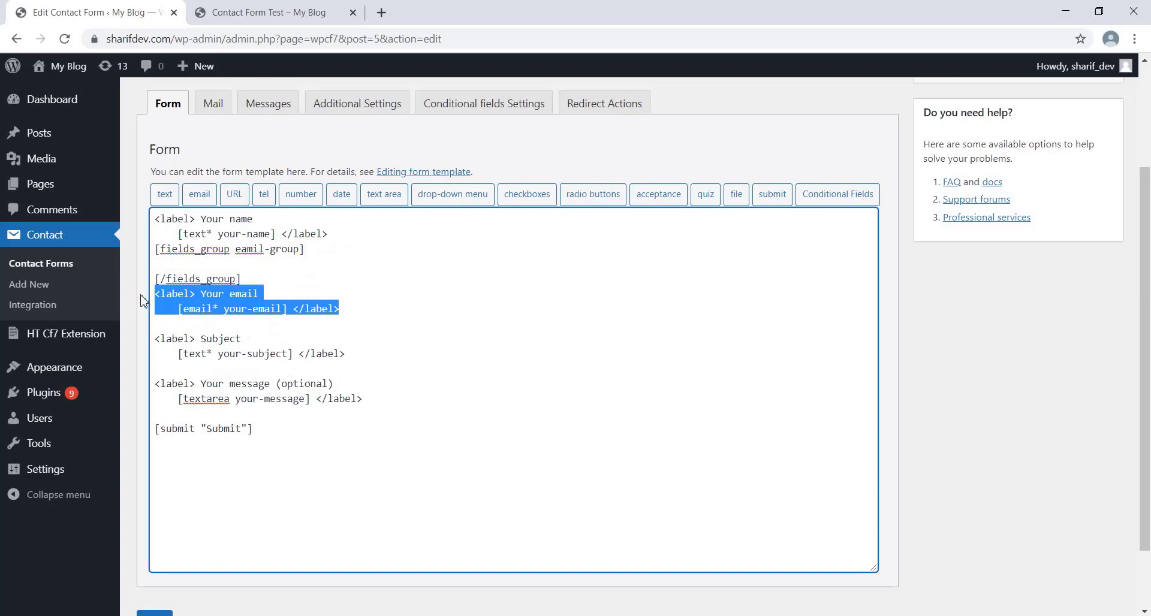
pyautogui.hotkey('ctrl', 'x')
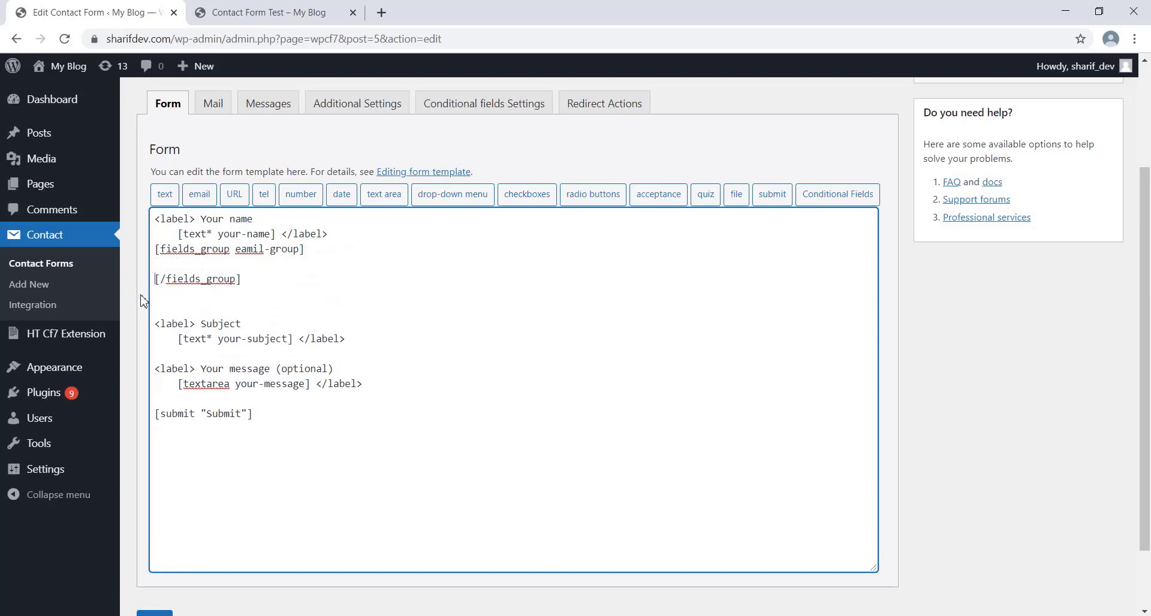
pyautogui.press('Up')
pyautogui.hotkey('ctrl', 'v')
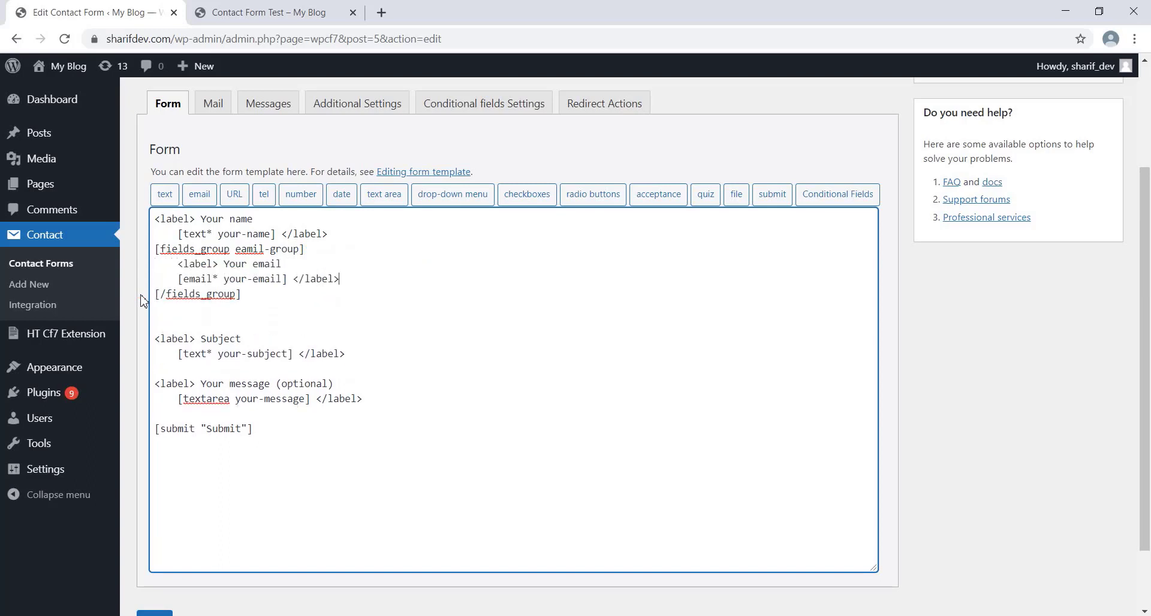
# - Save Contact form 1 and show its Conditional fields Settings
pyautogui.scroll(-2, 176, 513)
pyautogui.click(154, 540)
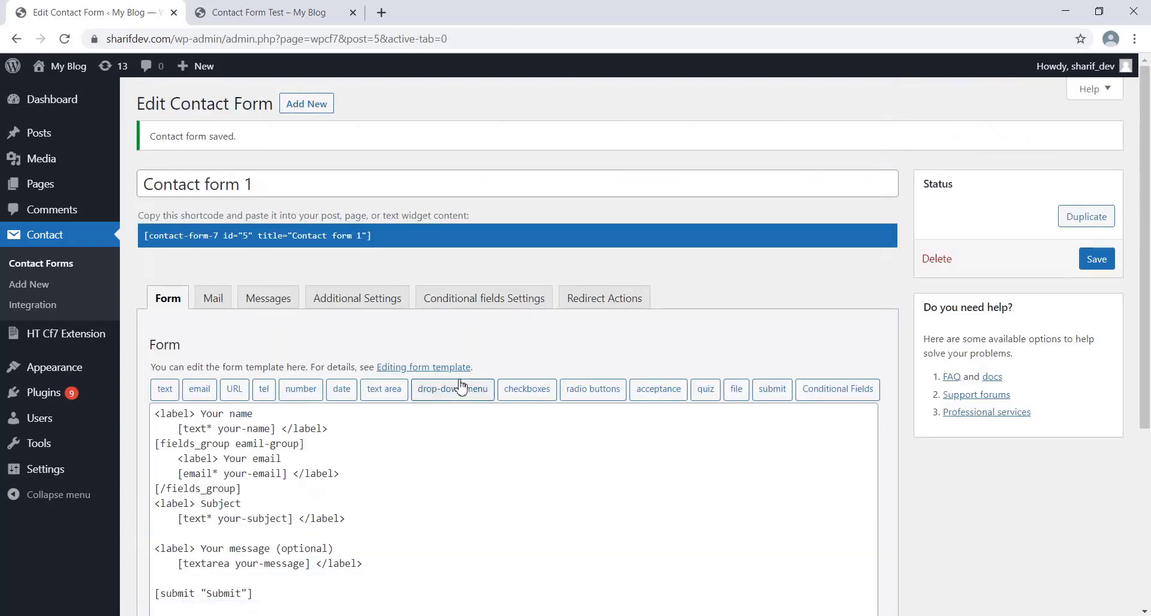
pyautogui.scroll(-2, 456, 389)
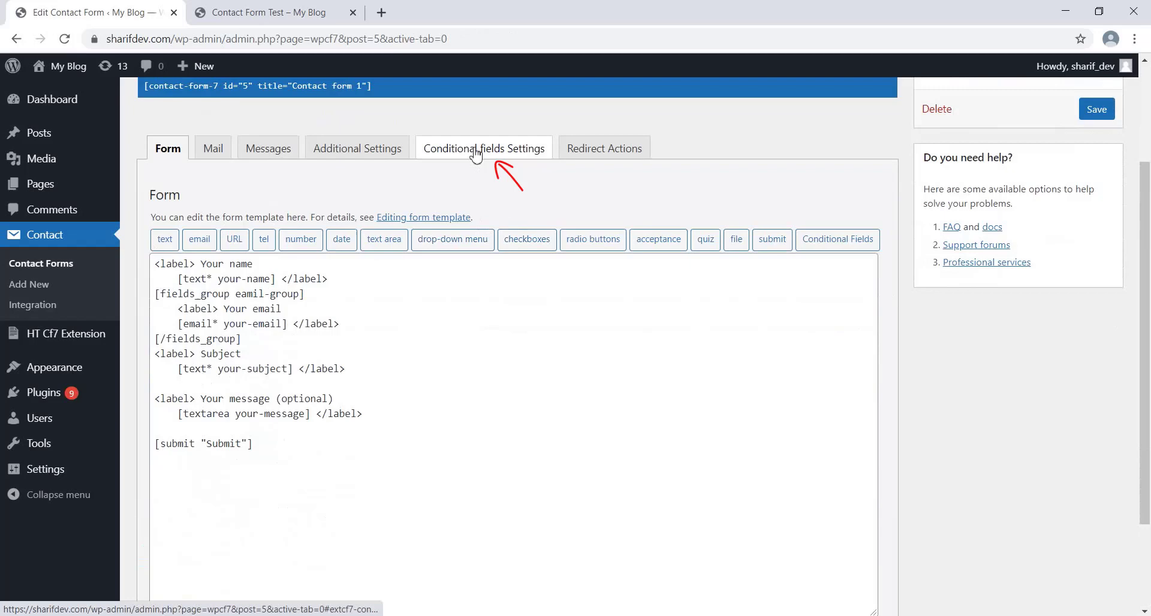
pyautogui.click(484, 162)
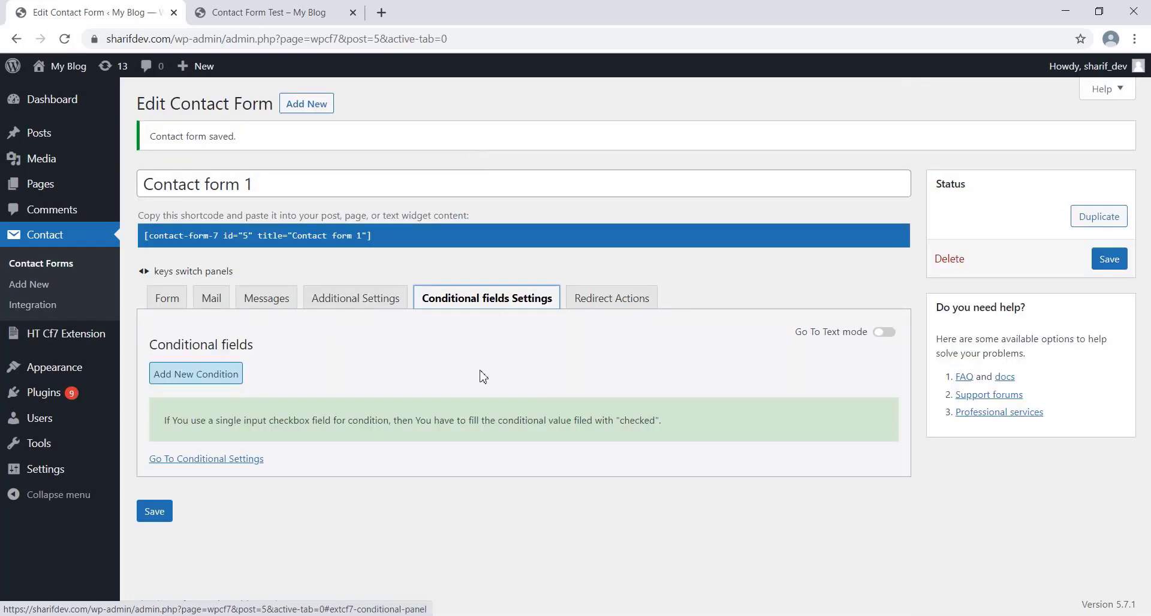
# - Add a rule showing eamil-group if your-name is not equal to the value, and save
pyautogui.click(204, 381)
pyautogui.scroll(-1, 195, 339)
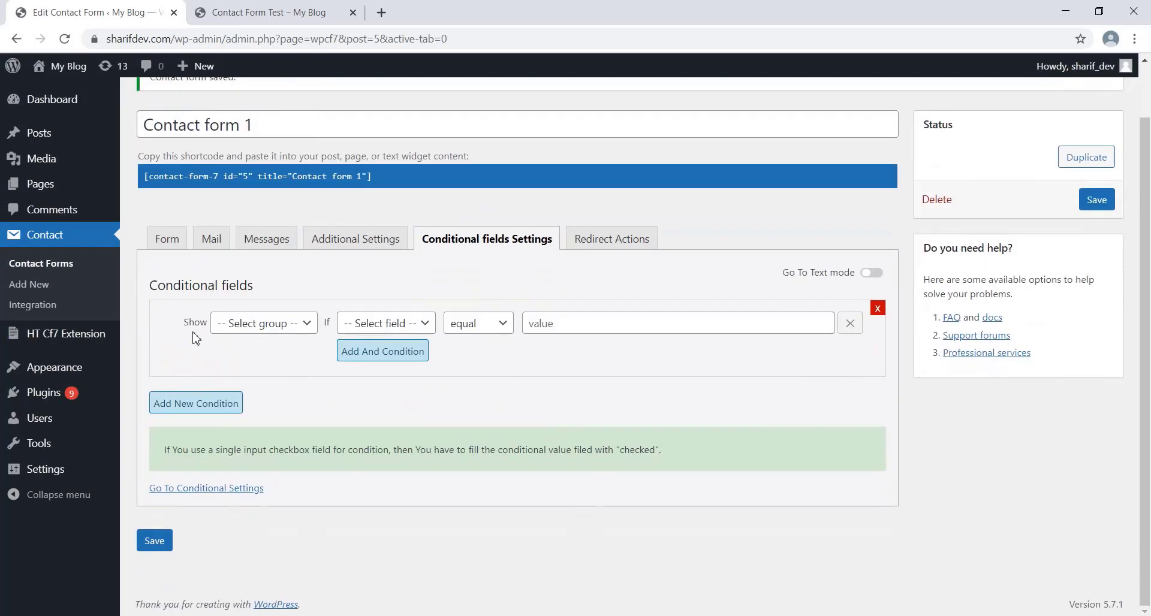
pyautogui.click(244, 327)
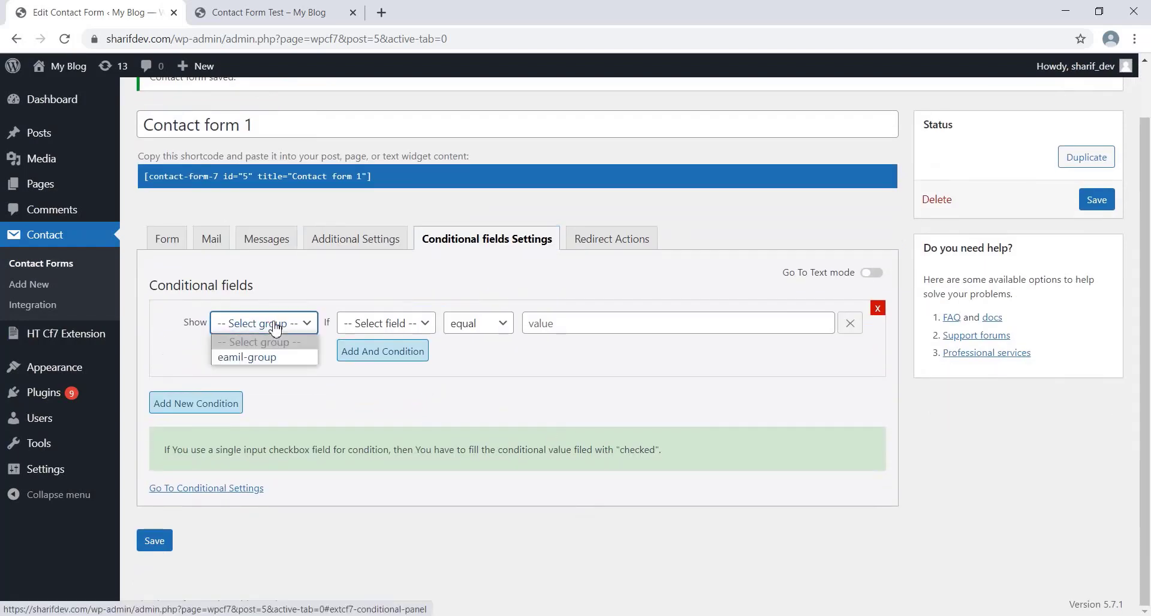
pyautogui.click(262, 360)
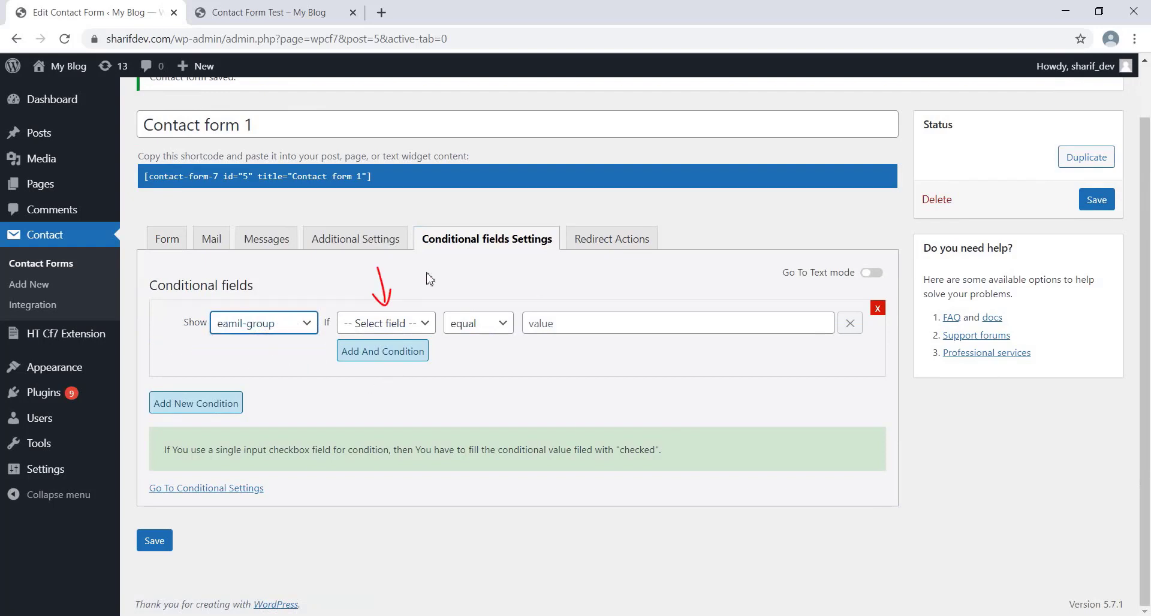
pyautogui.click(390, 324)
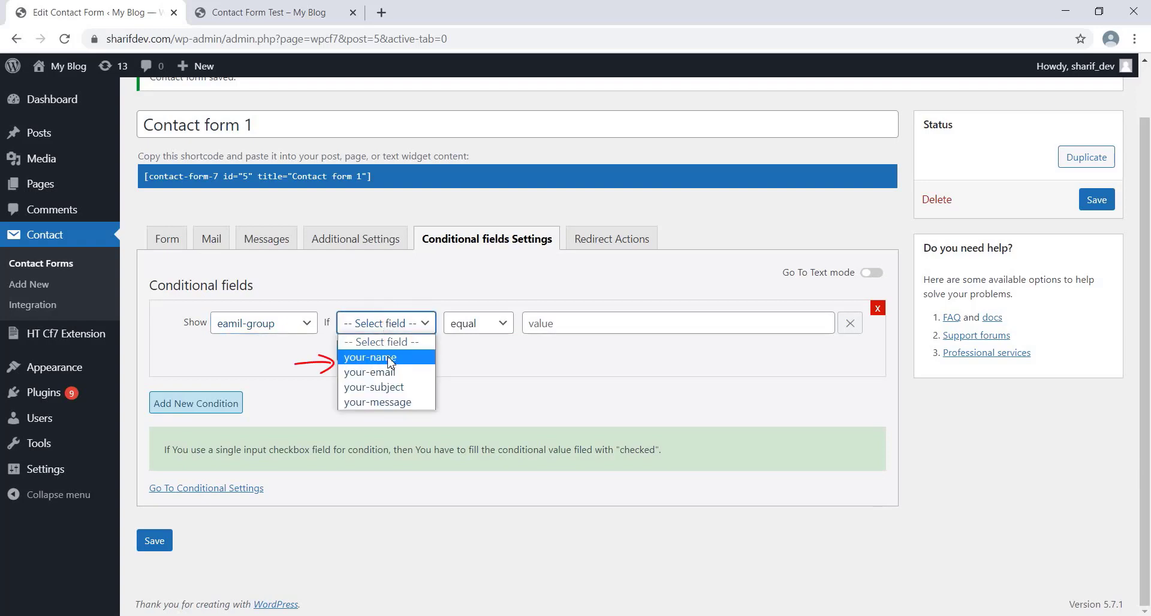
pyautogui.click(390, 358)
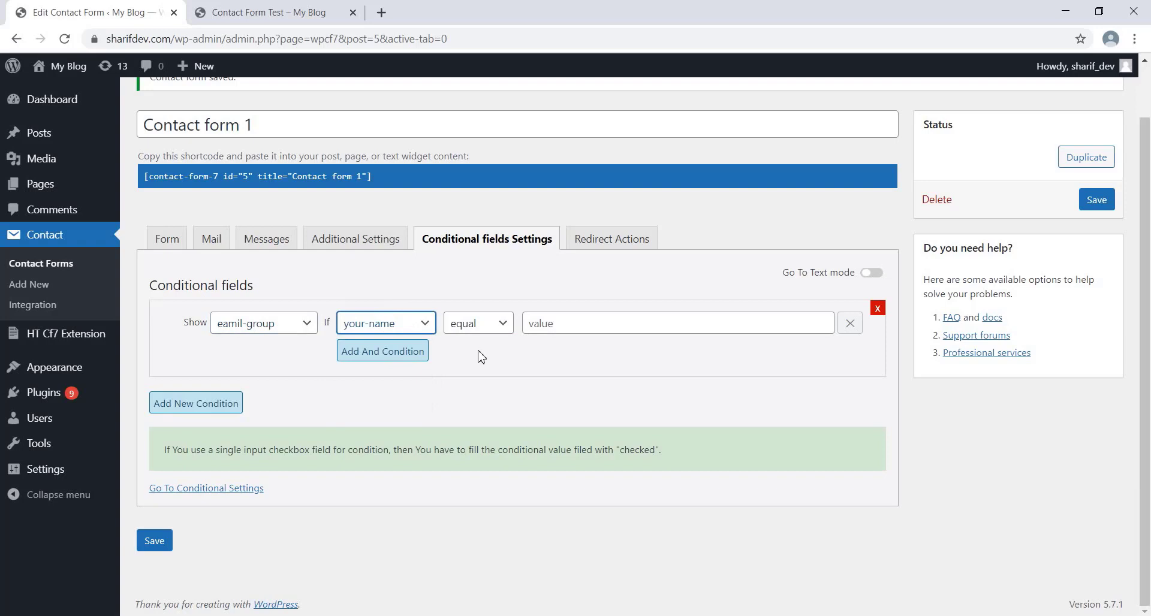
pyautogui.click(475, 327)
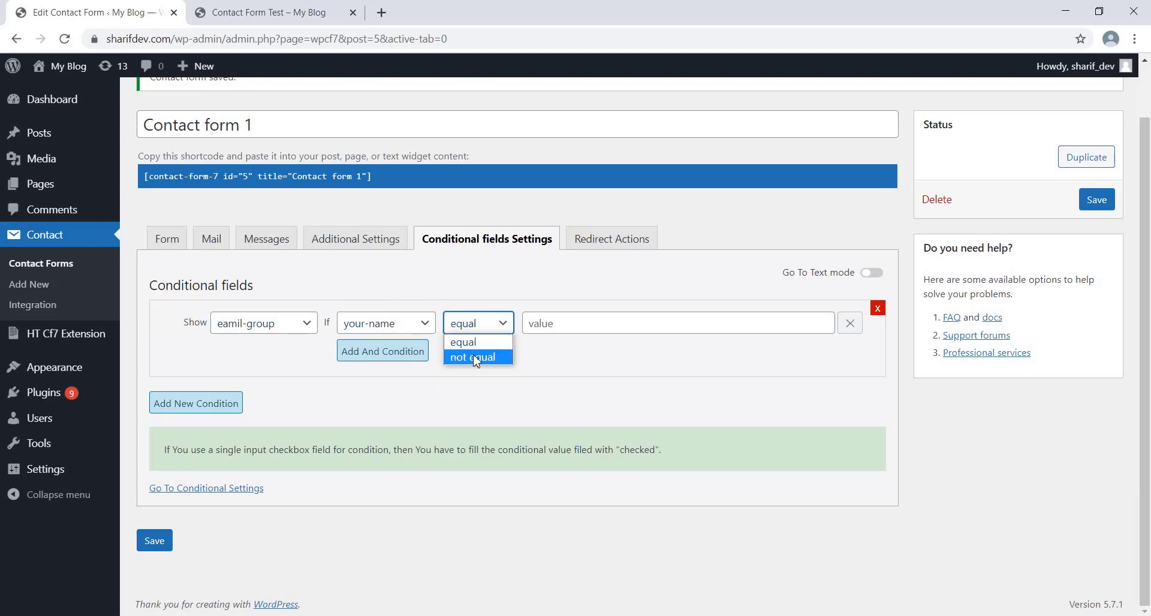
pyautogui.click(475, 357)
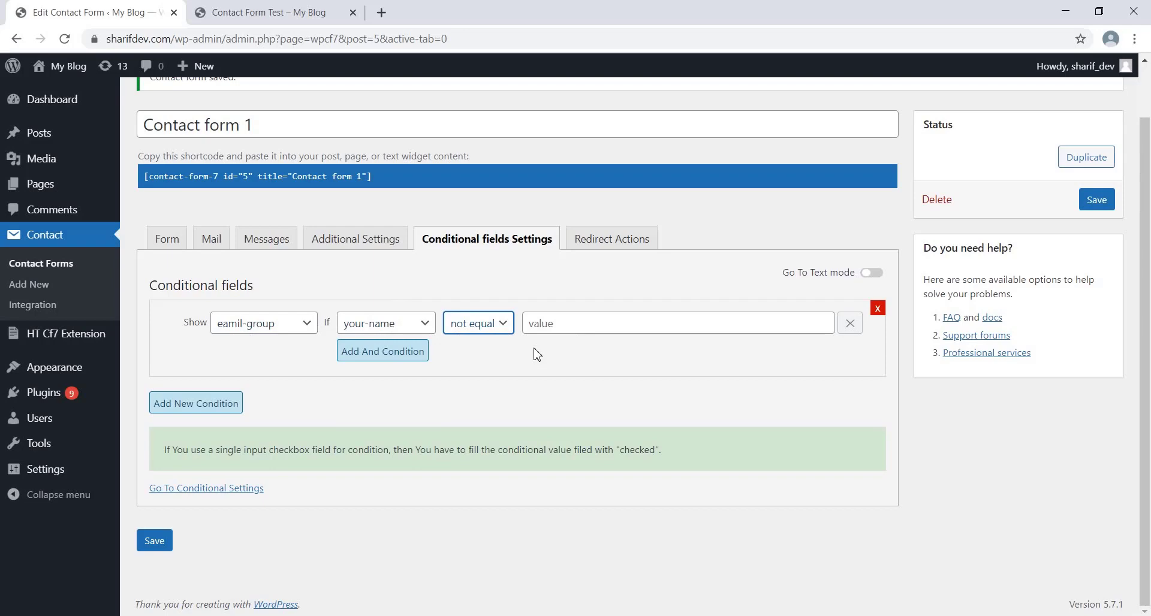
pyautogui.click(148, 543)
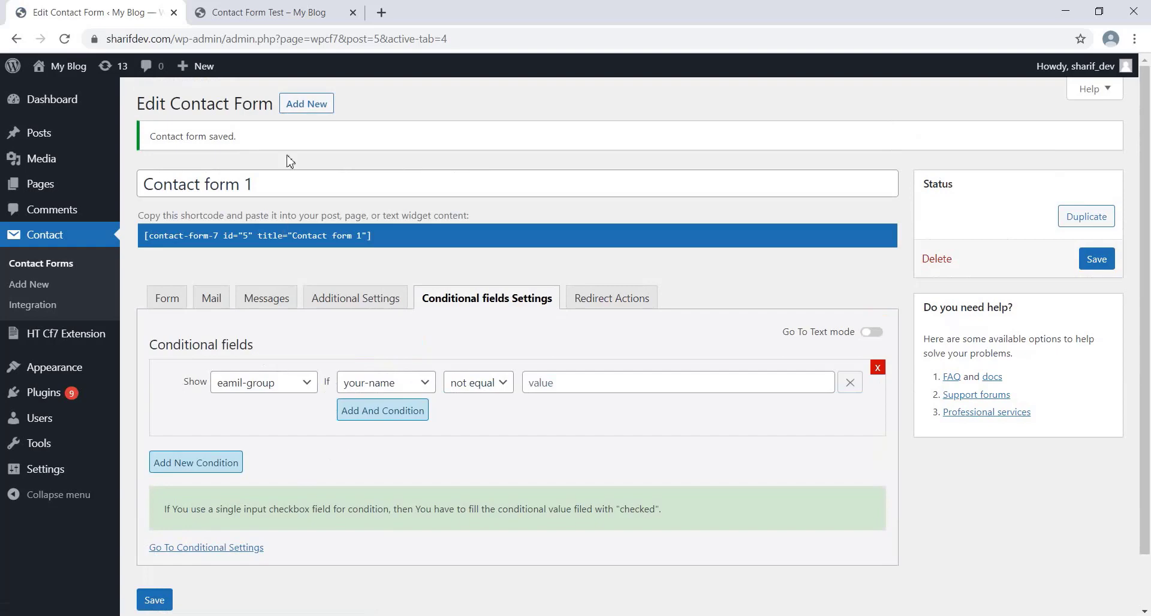
# - Reload the test page and type, then delete, text in Your name to check Your email
pyautogui.click(255, 12)
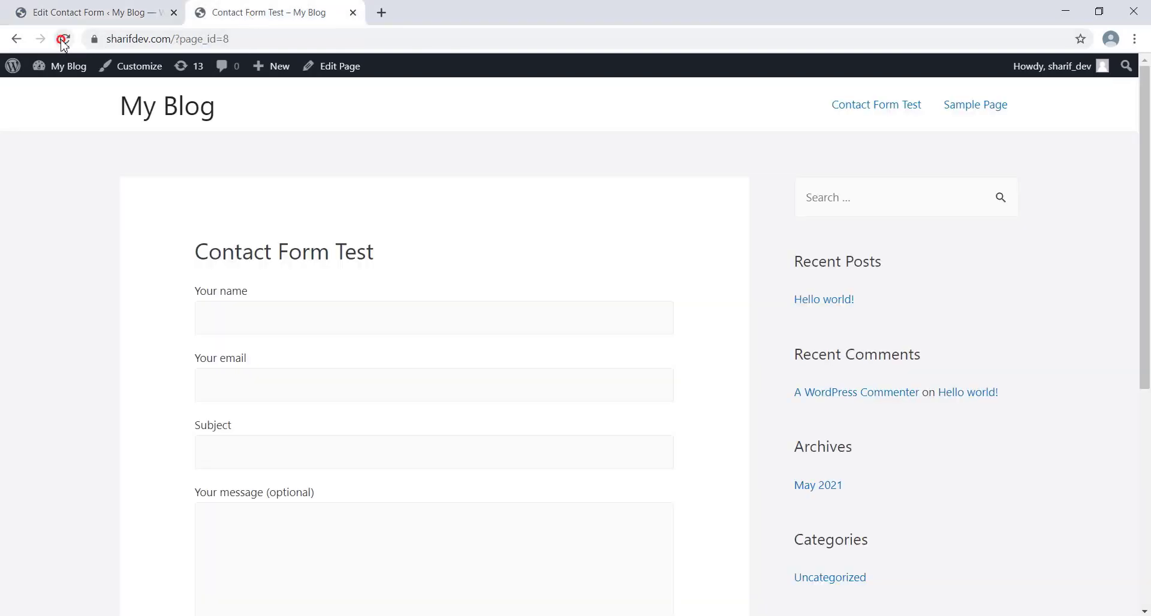
pyautogui.click(64, 39)
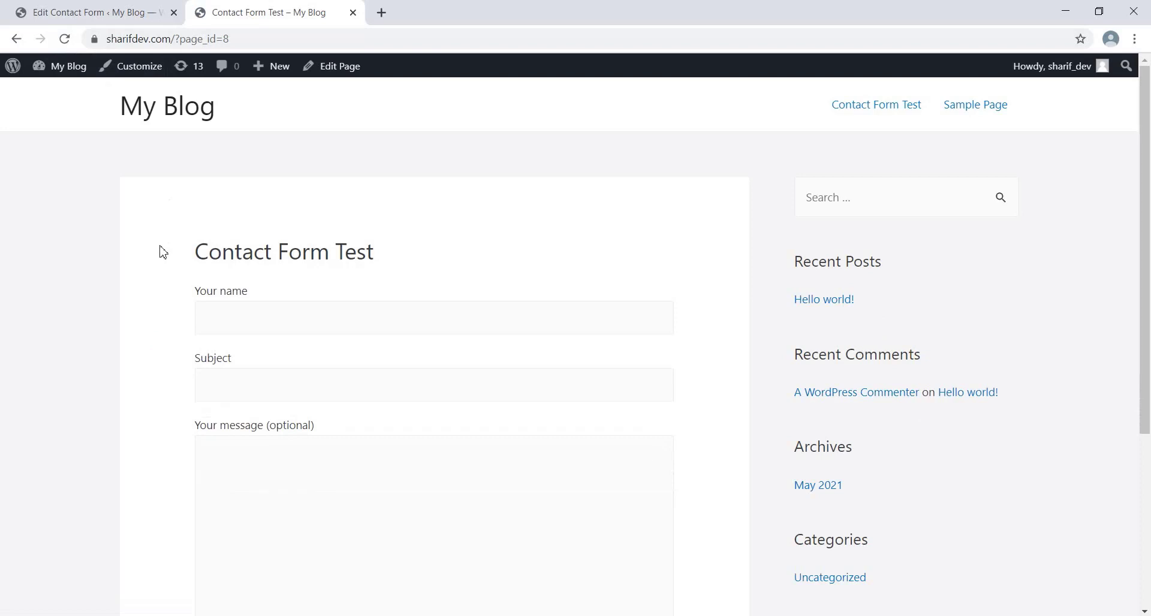
pyautogui.click(286, 320)
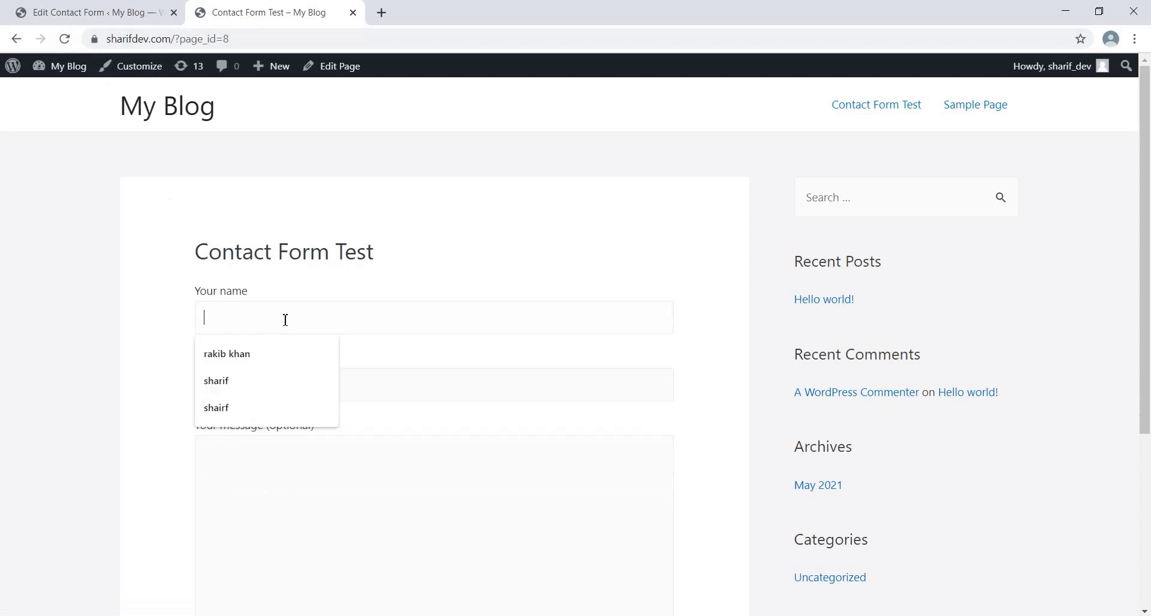
pyautogui.write('pp')
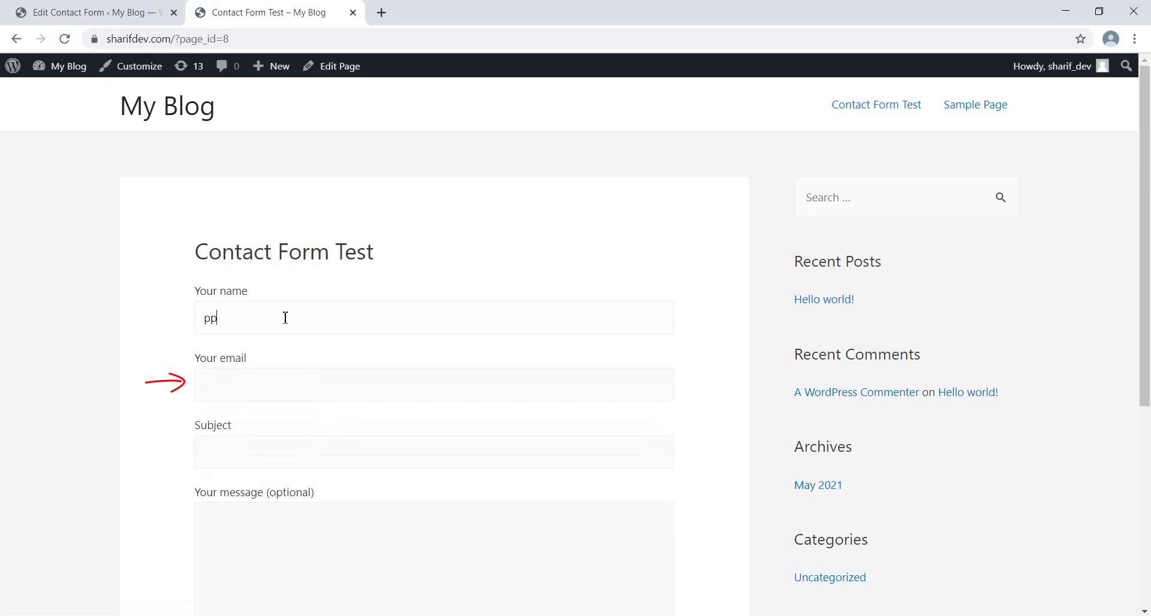
pyautogui.press('BackSpace')
pyautogui.press('BackSpace')
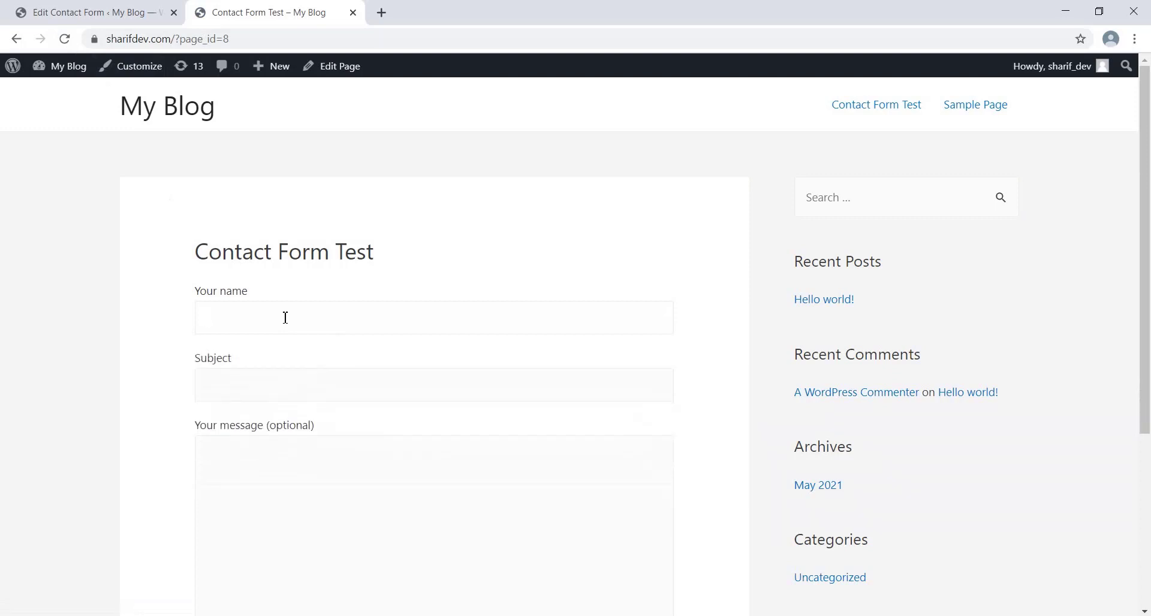
pyautogui.write('pp')
pyautogui.press('BackSpace')
pyautogui.press('BackSpace')
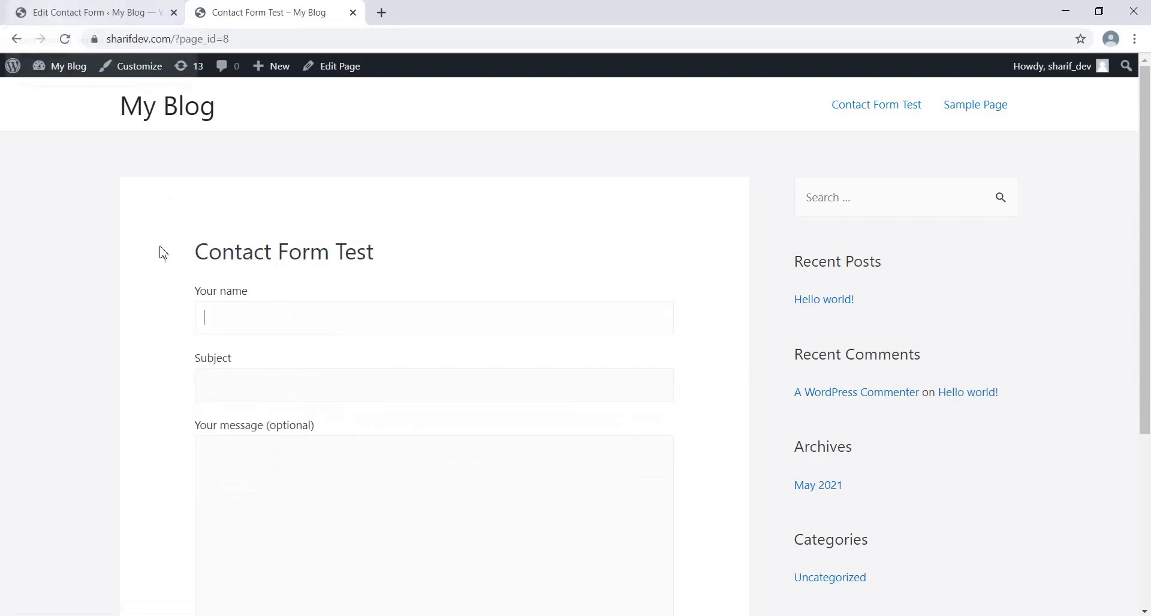
# - Add an And condition requiring your-subject not equal to the value, and save the form
pyautogui.click(56, 7)
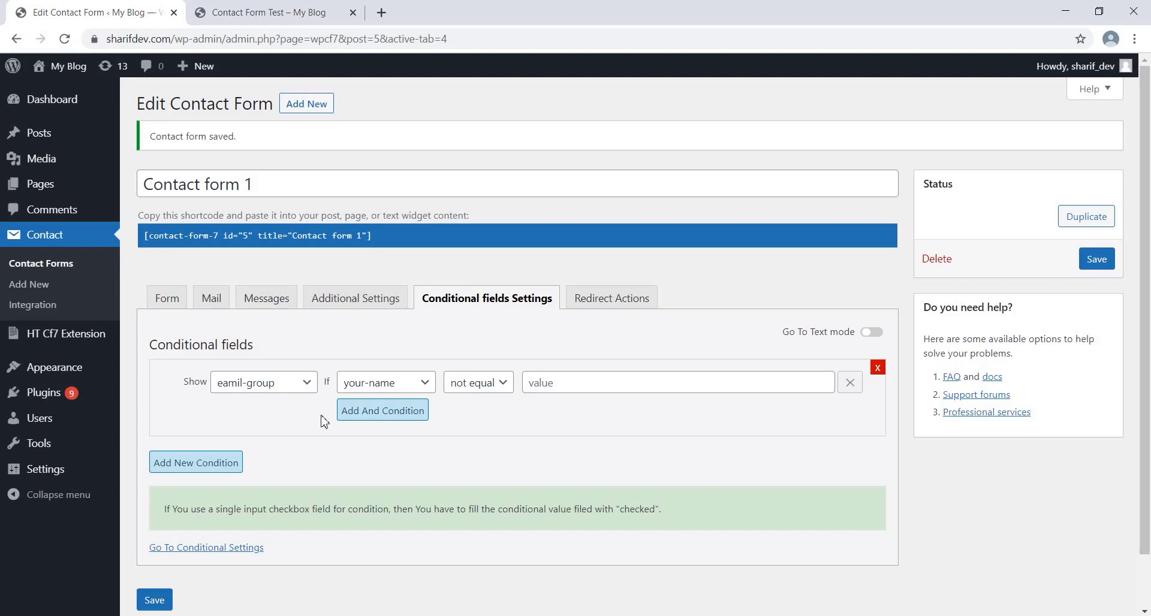
pyautogui.click(390, 420)
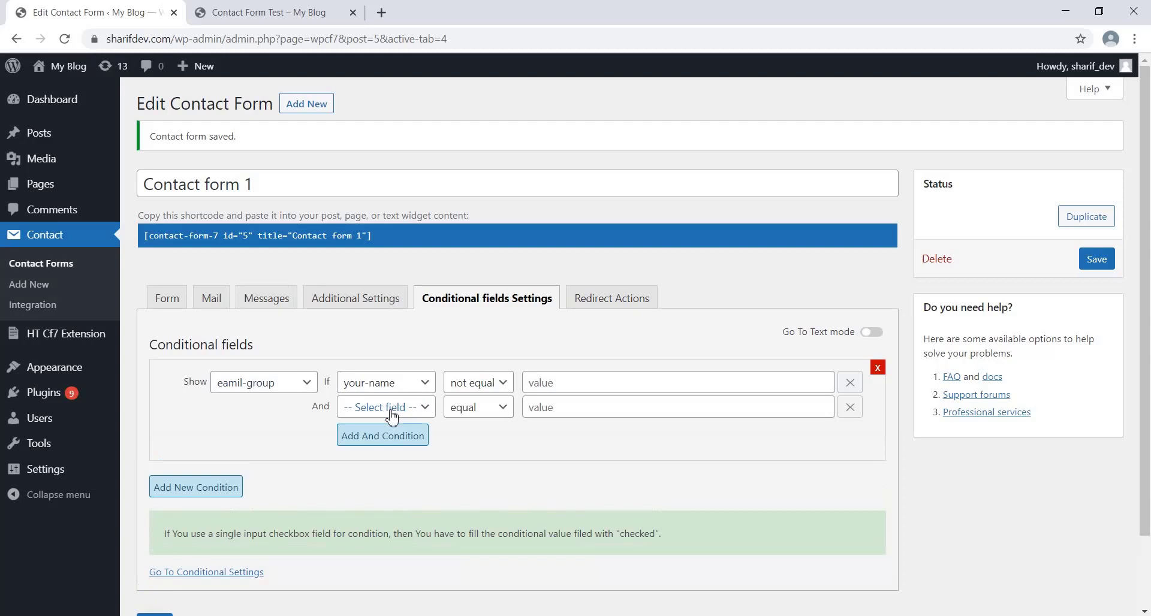
pyautogui.click(393, 410)
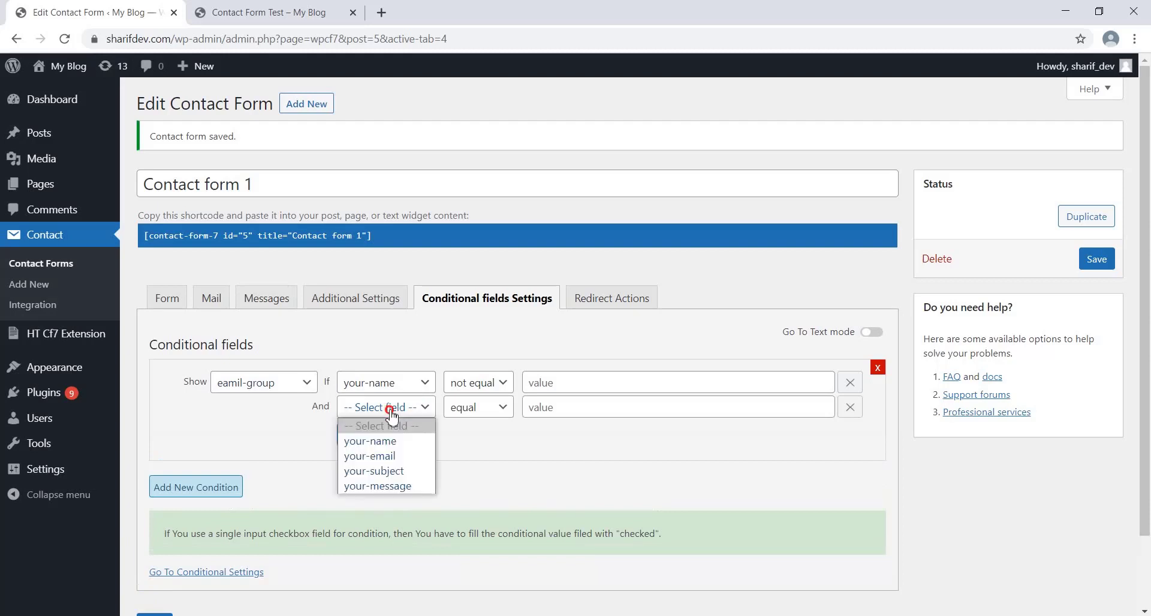
pyautogui.click(388, 472)
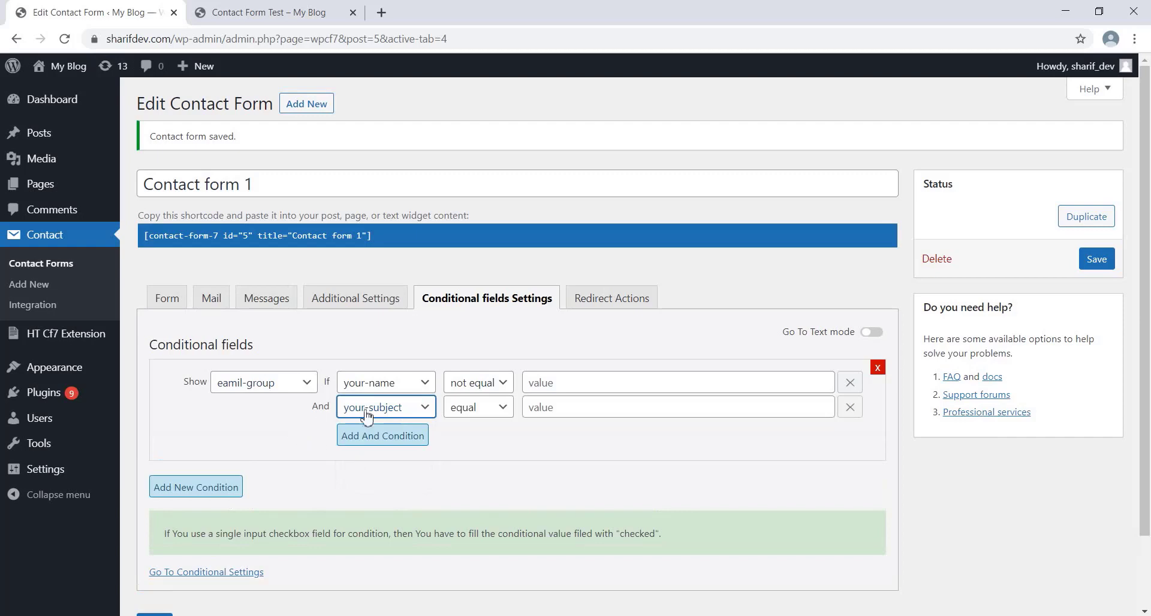
pyautogui.click(470, 410)
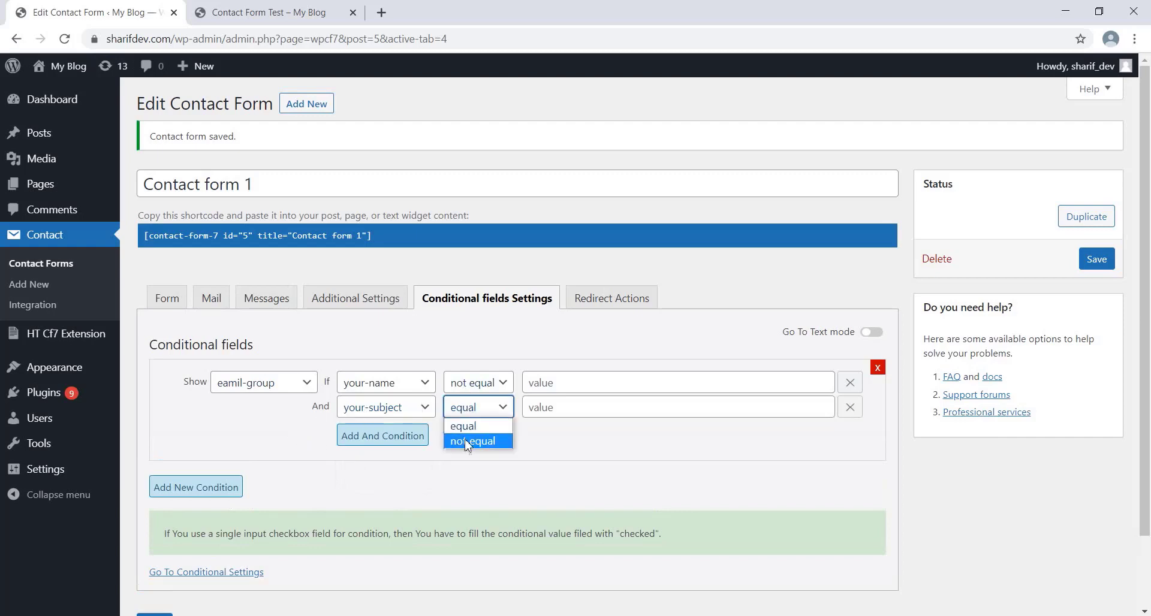
pyautogui.click(468, 442)
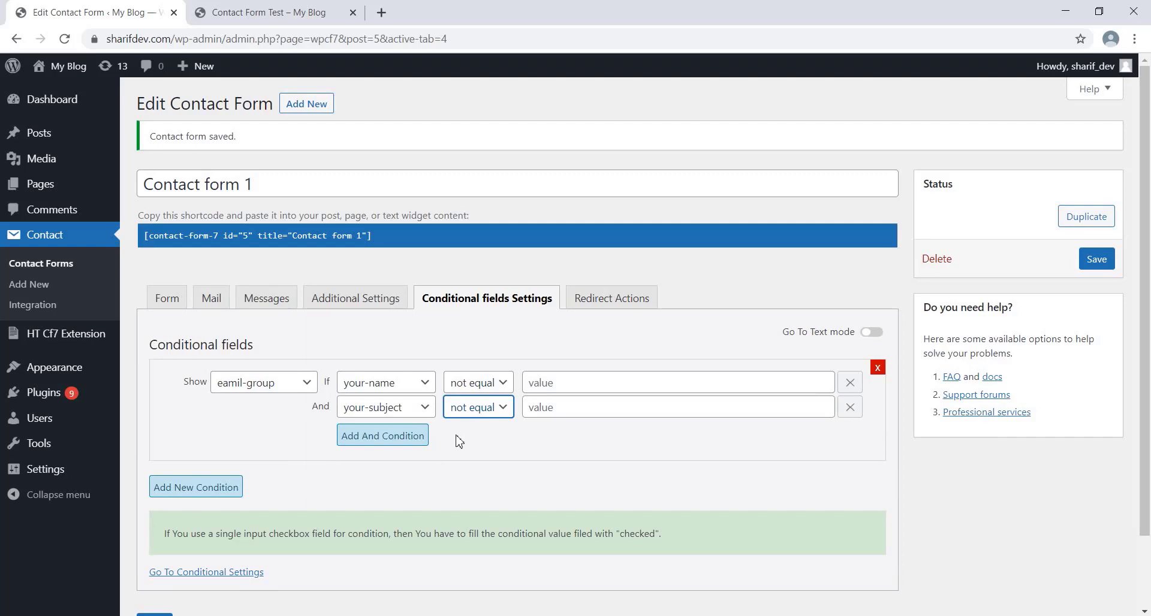
pyautogui.scroll(-2, 459, 442)
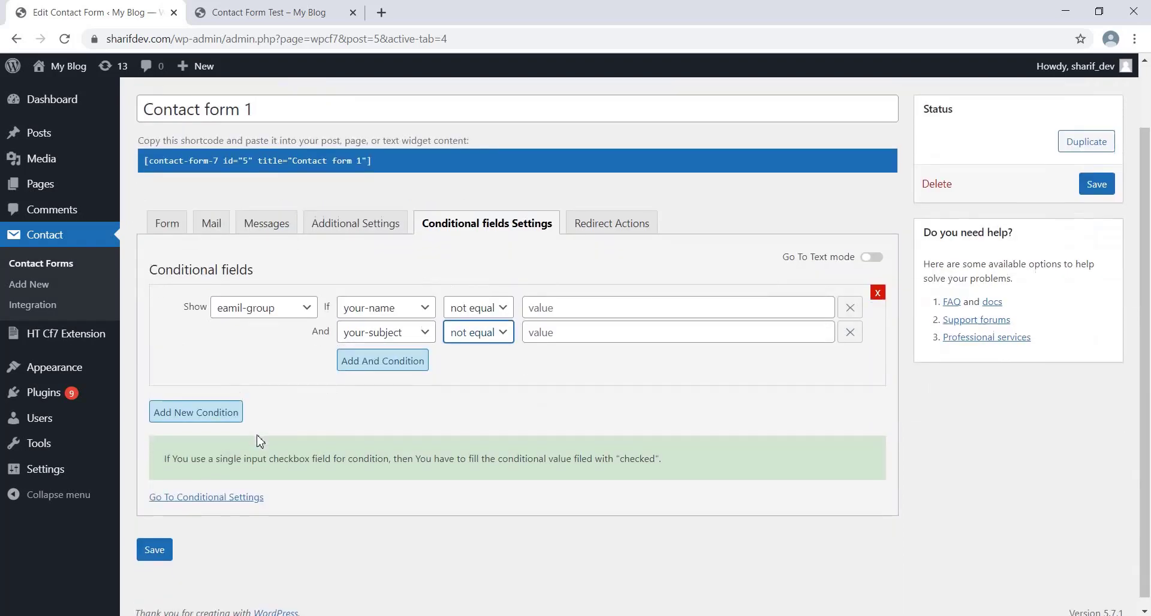
pyautogui.click(155, 549)
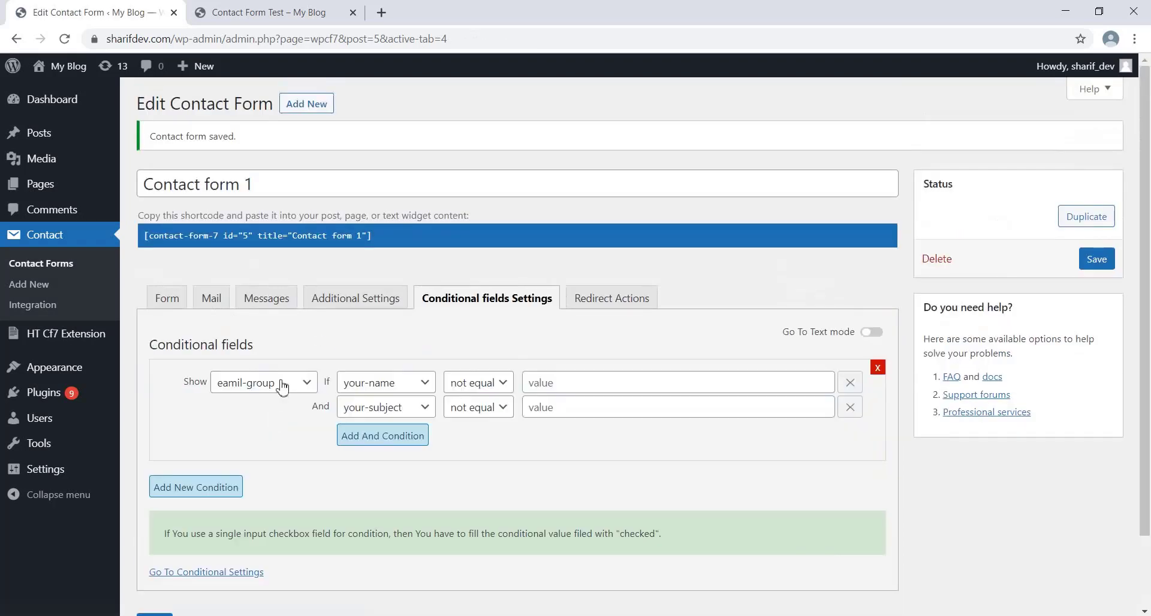
# - Reload the test page and fill in Your name and Subject to reveal Your email
pyautogui.click(224, 13)
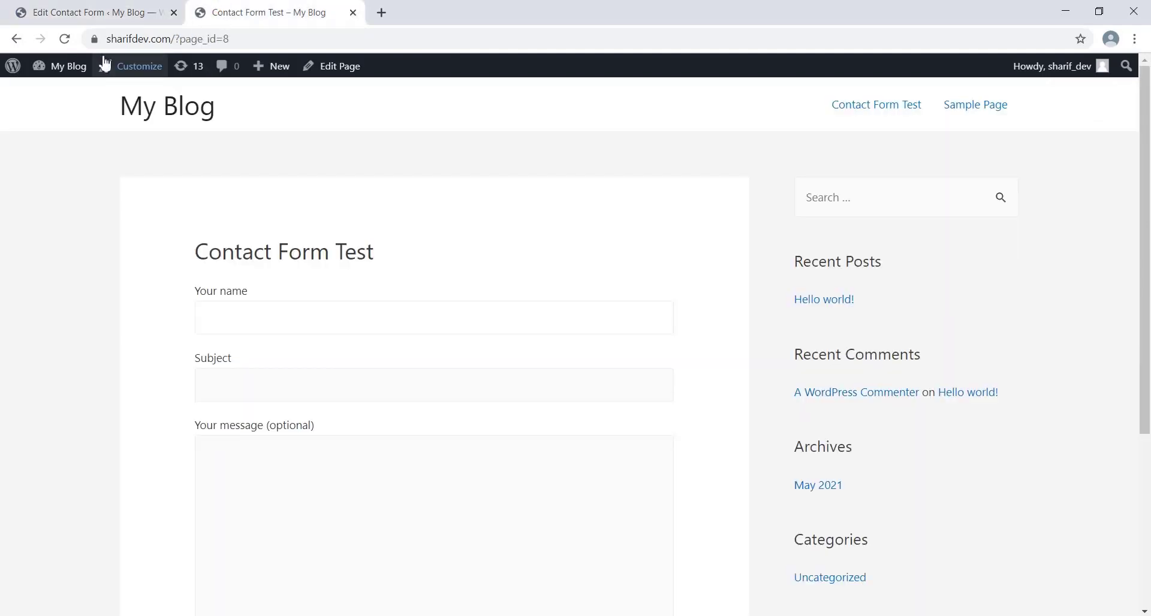
pyautogui.click(64, 39)
pyautogui.click(272, 316)
pyautogui.write('pppppp')
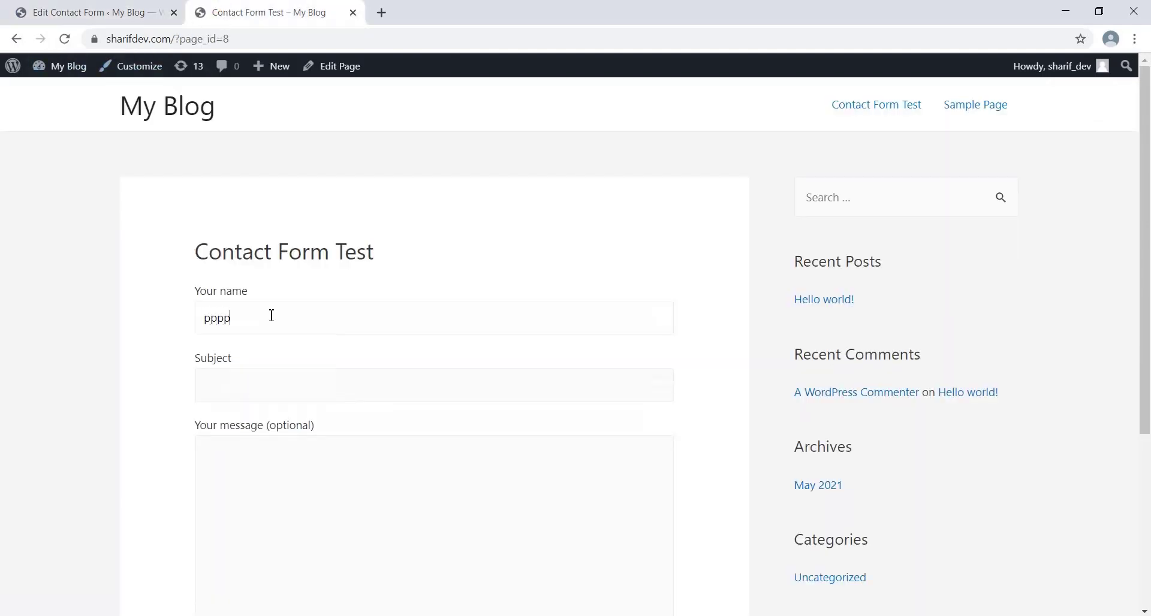
pyautogui.press('BackSpace')
pyautogui.press('BackSpace')
pyautogui.press('BackSpace')
pyautogui.press('BackSpace')
pyautogui.press('BackSpace')
pyautogui.press('BackSpace')
pyautogui.write('ppp')
pyautogui.click(254, 382)
pyautogui.write('j')
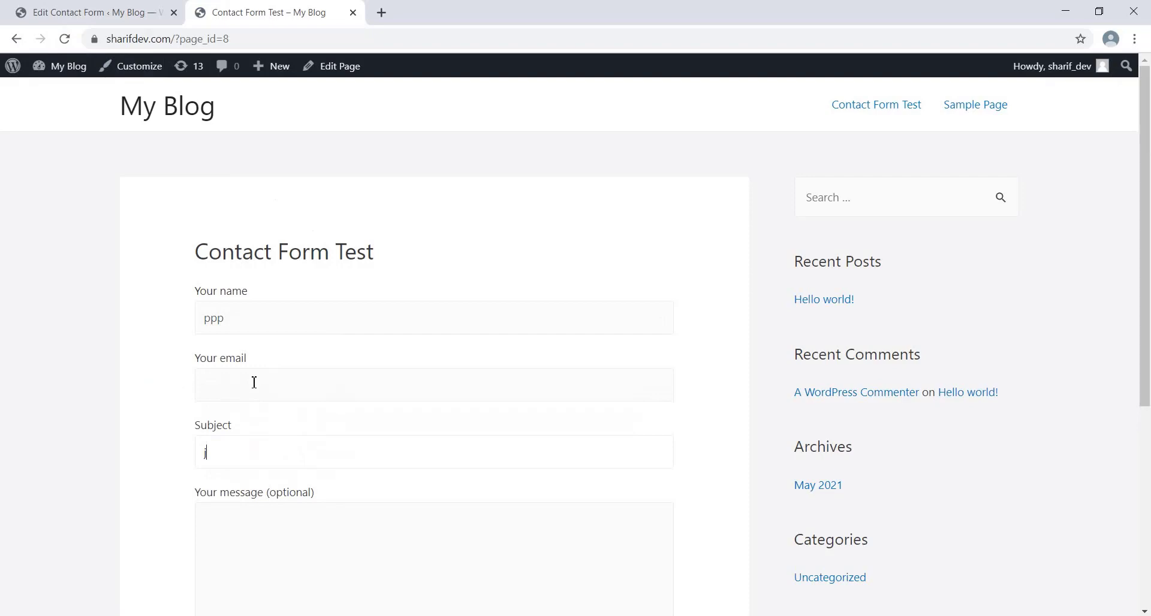
# - Change the your-name condition to equal a specific name and save Contact form 1
pyautogui.hotkey('ctrl', 'pageup')
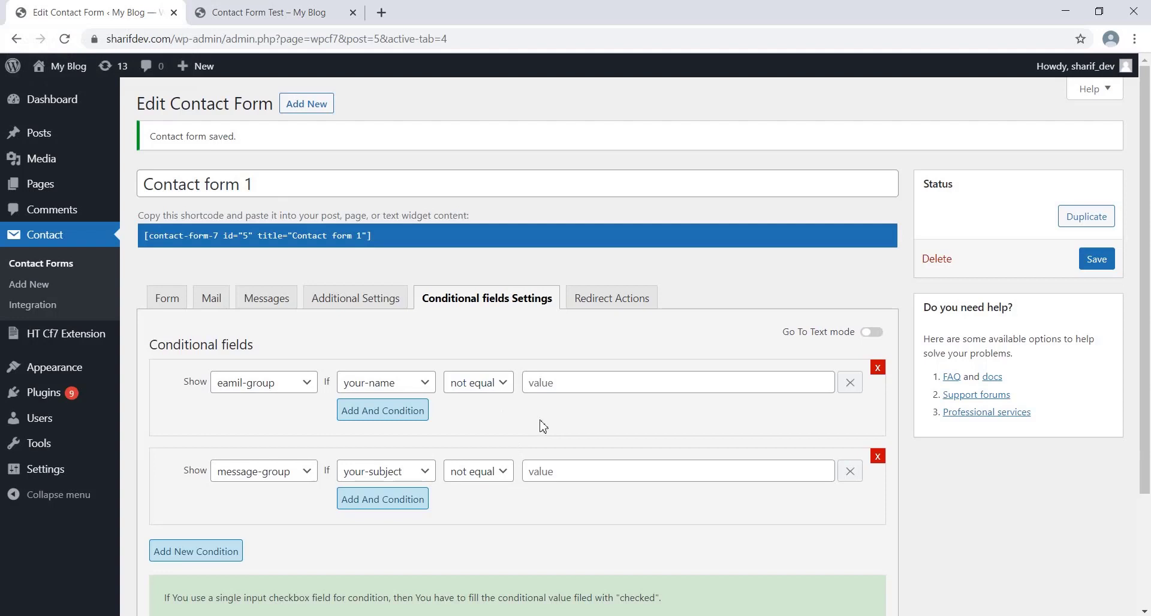
pyautogui.click(553, 388)
pyautogui.write('sha')
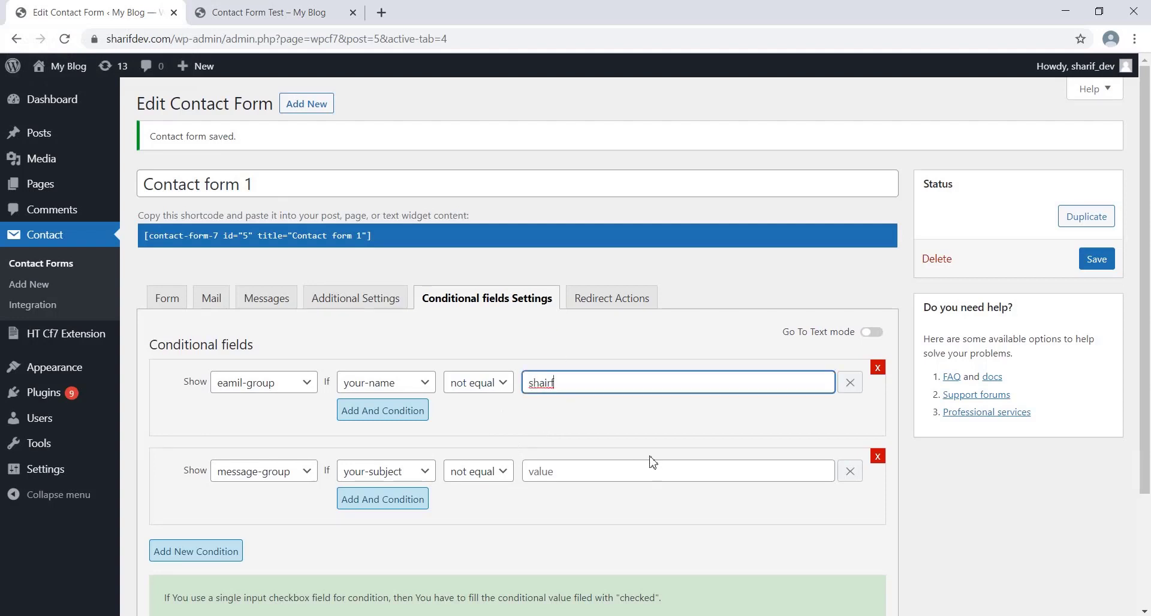
pyautogui.write('rif')
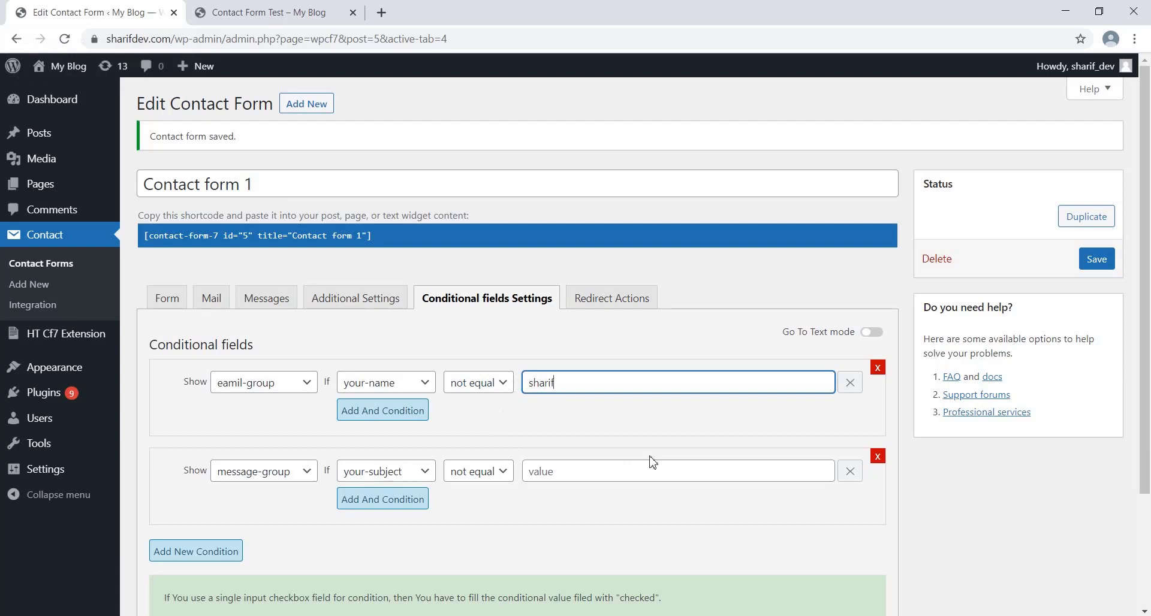
pyautogui.click(483, 387)
pyautogui.click(482, 402)
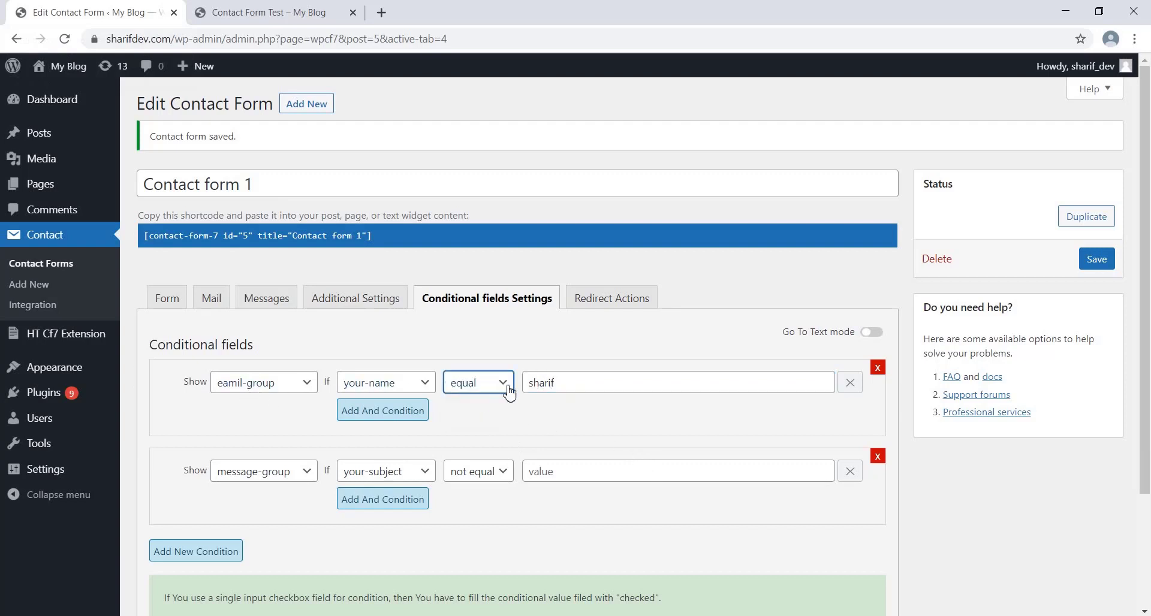
pyautogui.scroll(-1, 563, 418)
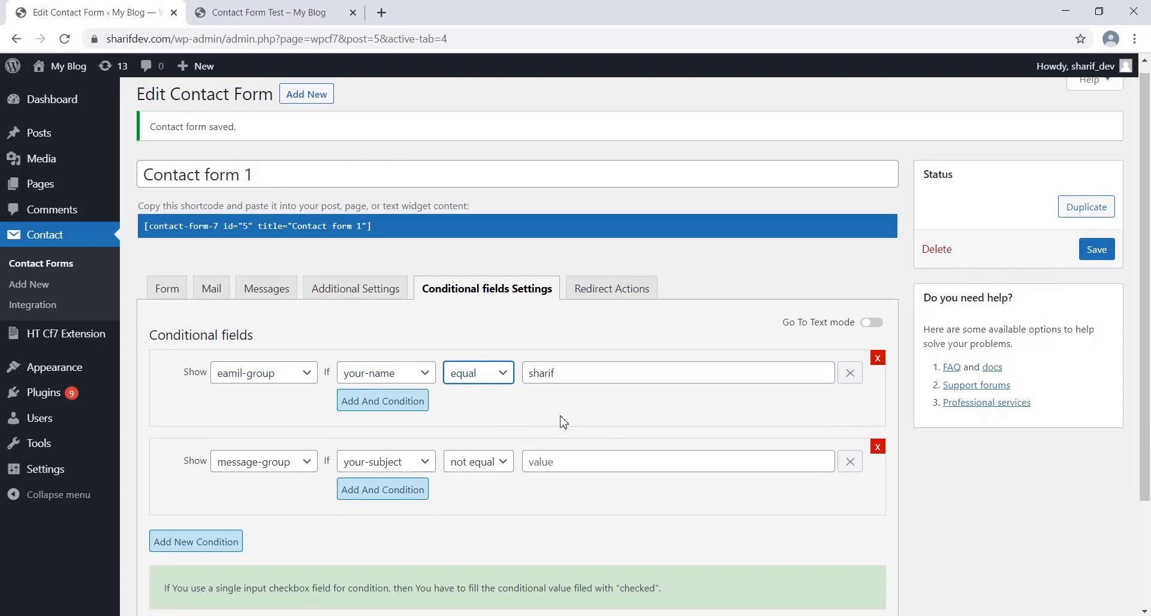
pyautogui.click(155, 611)
# - Reload the test page, try junk then the matching name in Your name to reveal Your email
pyautogui.click(248, 8)
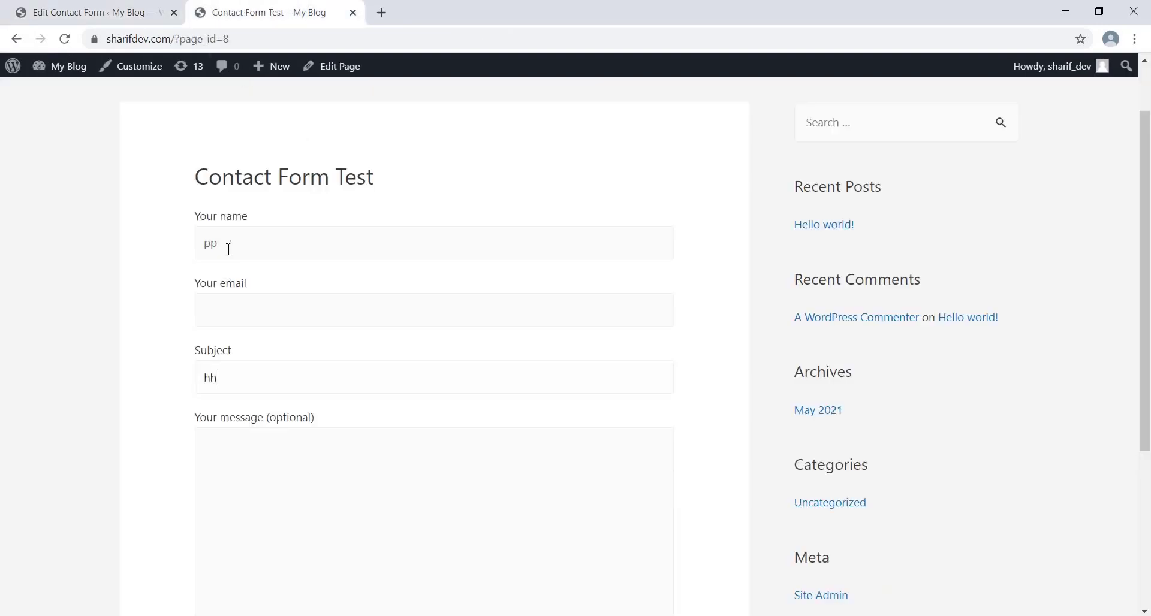
pyautogui.click(64, 39)
pyautogui.click(273, 234)
pyautogui.write('hhhhhhhh')
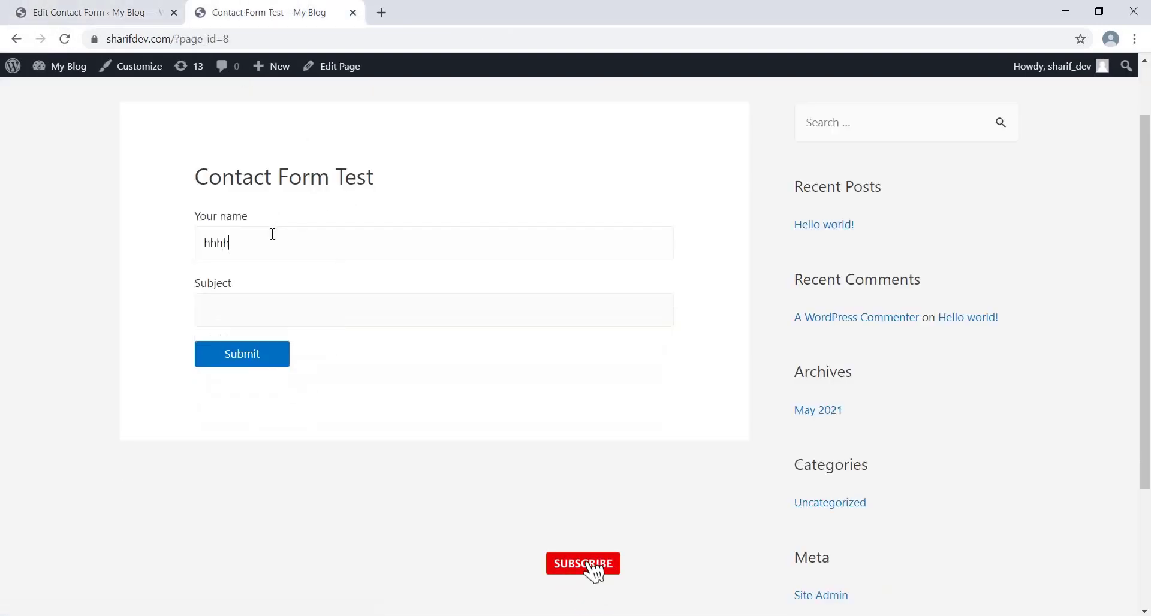
pyautogui.press('BackSpace')
pyautogui.press('BackSpace')
pyautogui.press('BackSpace')
pyautogui.press('BackSpace')
pyautogui.press('BackSpace')
pyautogui.press('BackSpace')
pyautogui.press('BackSpace')
pyautogui.press('BackSpace')
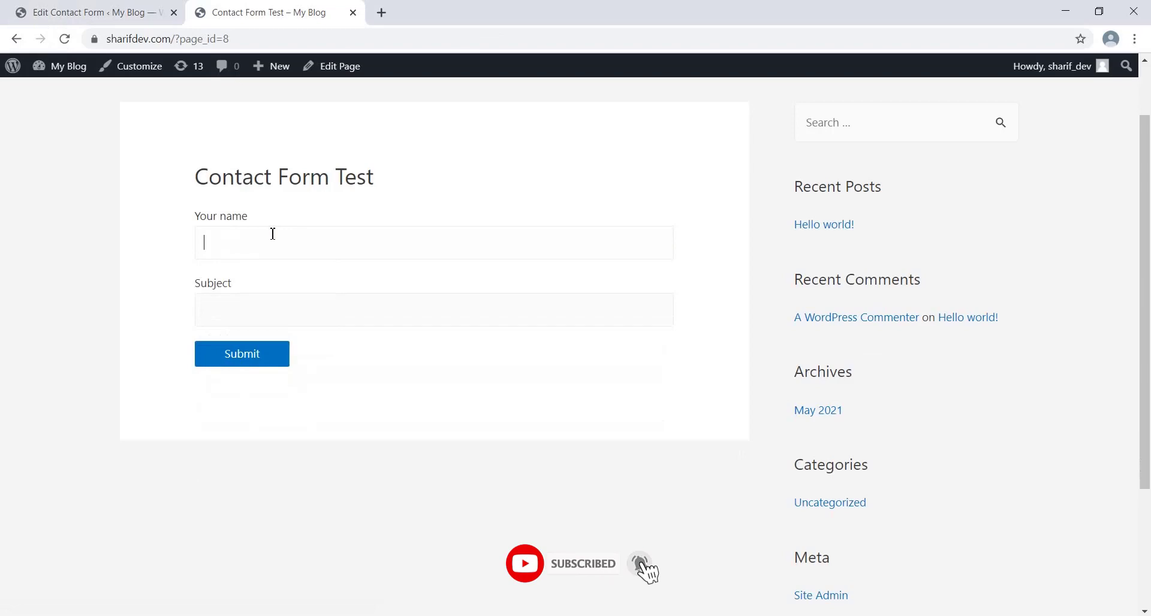
pyautogui.write('sharif')
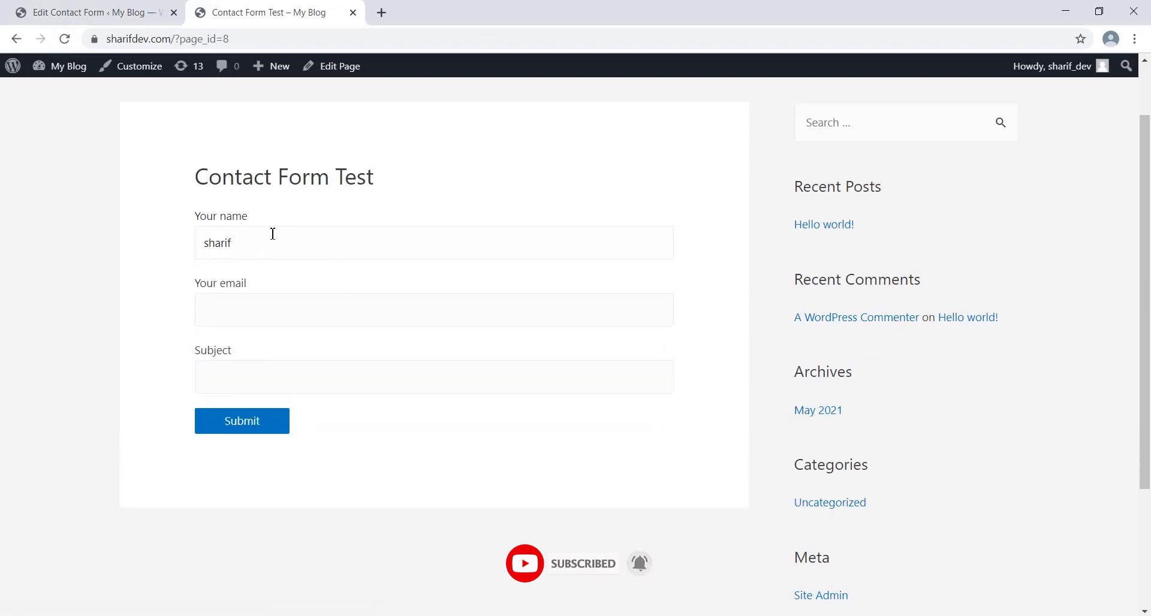
pyautogui.click(122, 13)
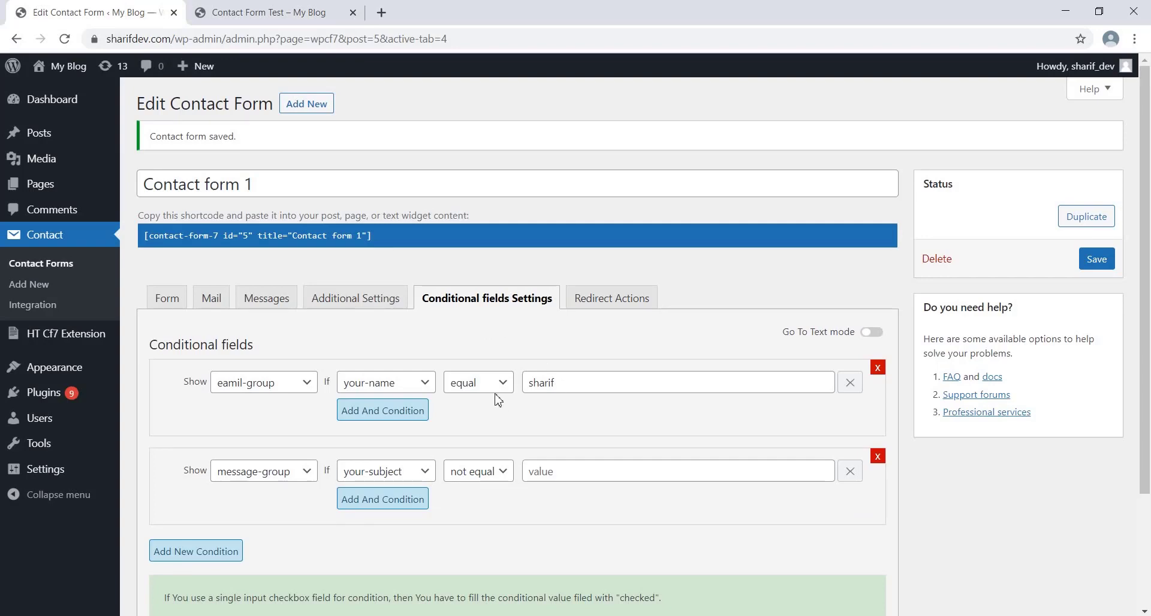
# - Add an And condition to the email-group rule and view the rules in text mode
pyautogui.scroll(-1, 498, 401)
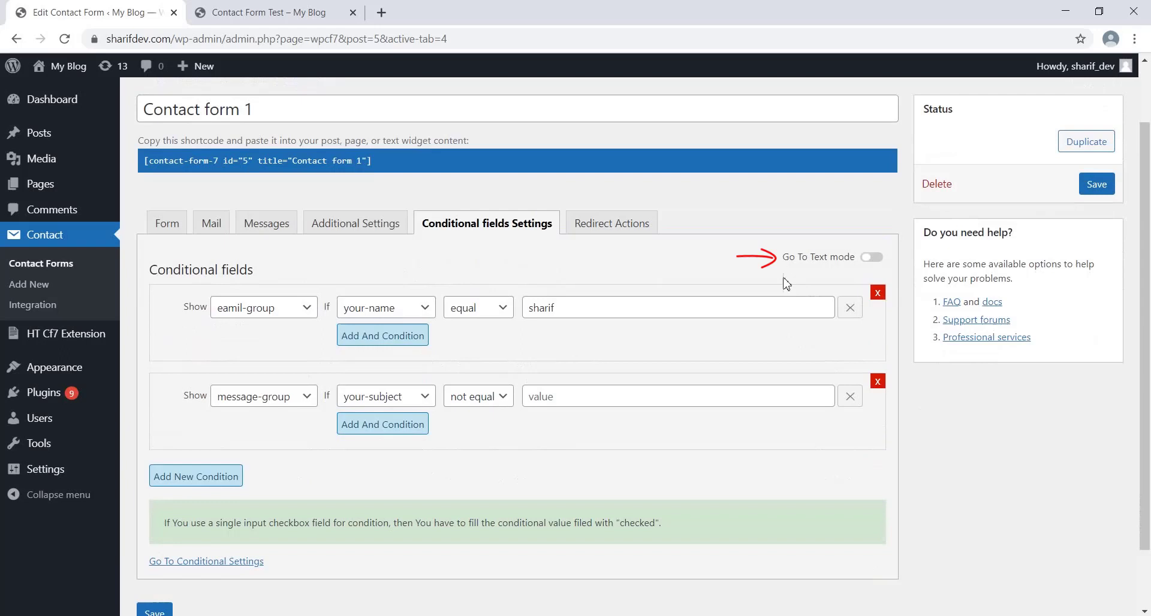
pyautogui.click(873, 259)
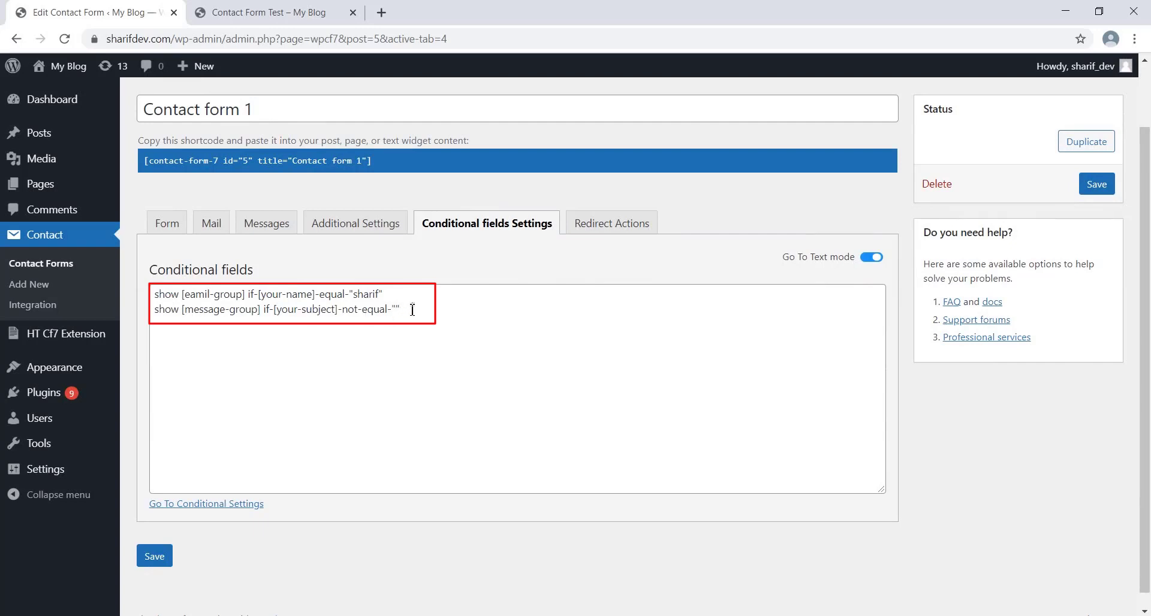
pyautogui.click(872, 257)
pyautogui.click(386, 345)
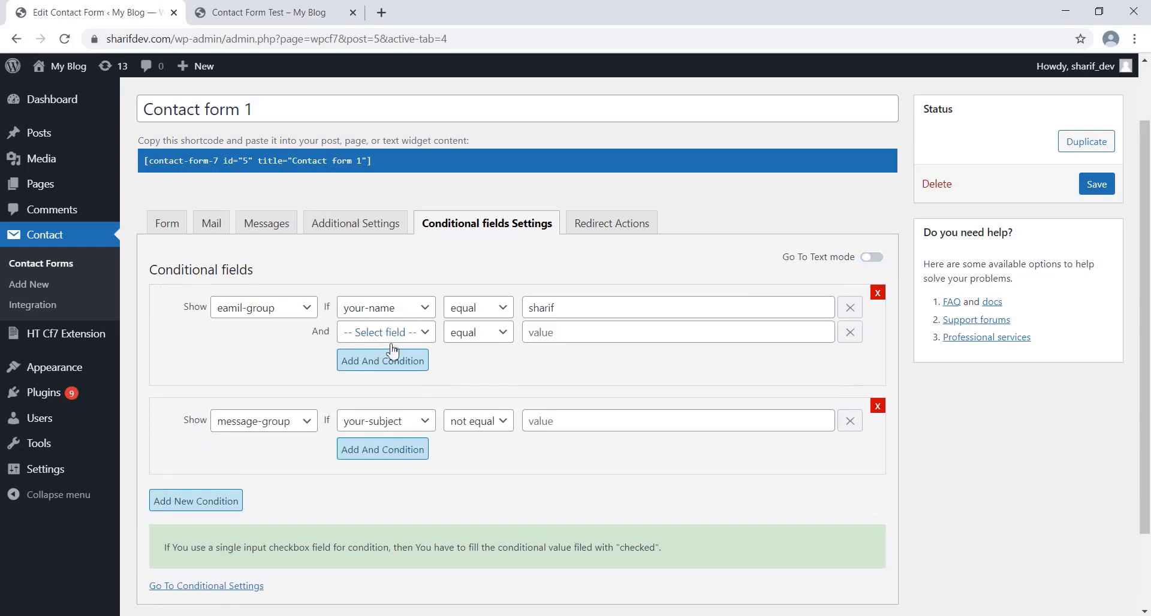
pyautogui.click(869, 258)
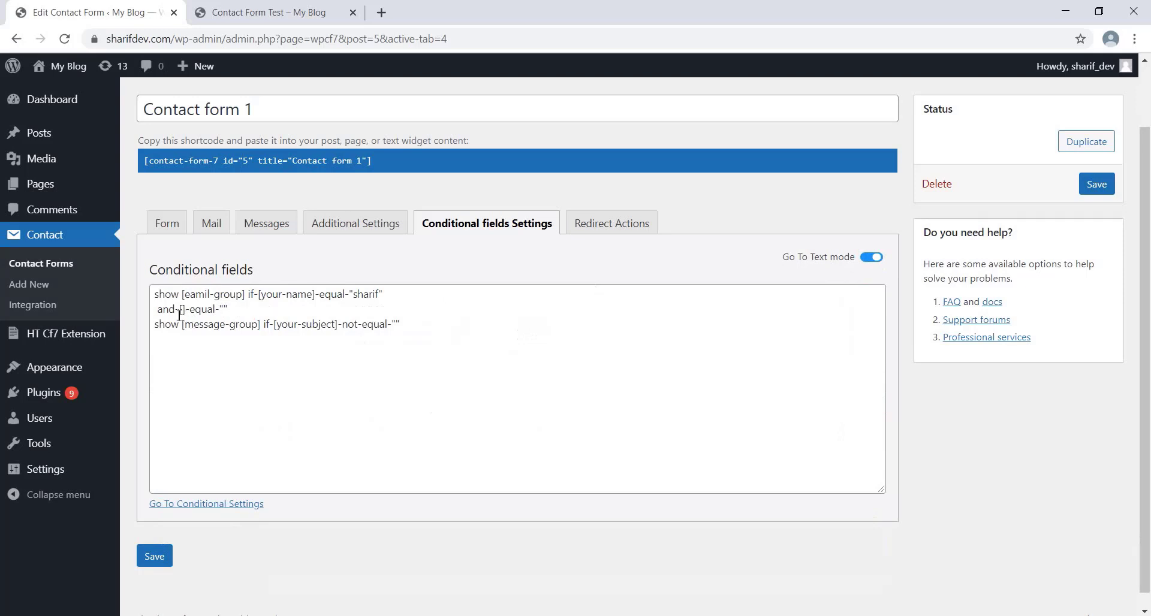
# - Duplicate the and-condition line in text mode, then return to the visual condition builder
pyautogui.moveTo(157, 309); pyautogui.dragTo(227, 311)
pyautogui.hotkey('ctrl', 'c')
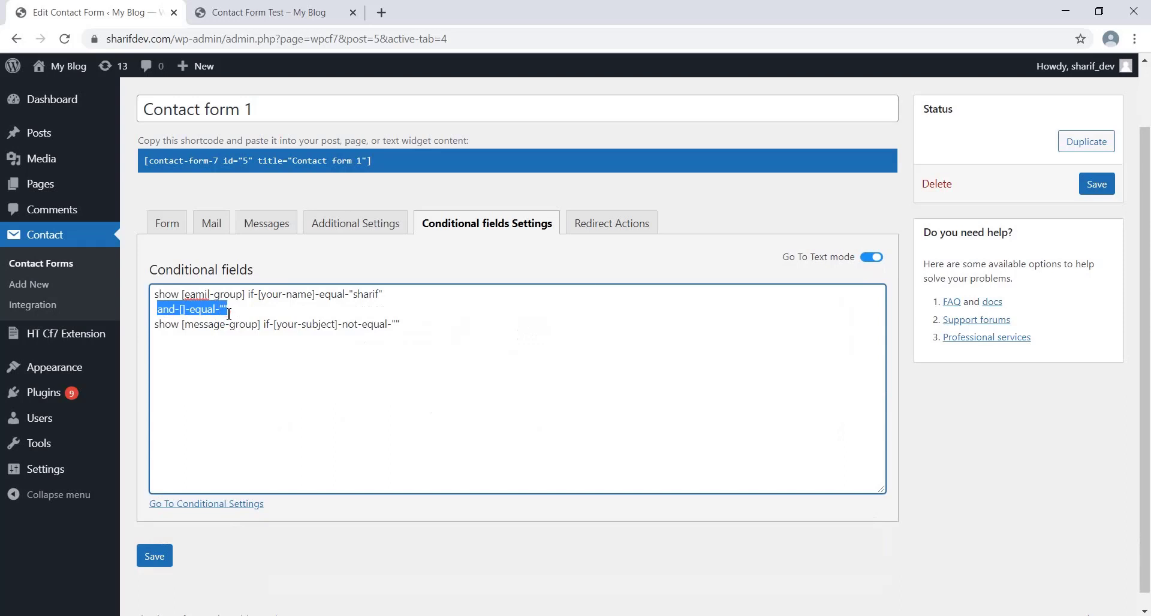
pyautogui.click(232, 312)
pyautogui.press('Return')
pyautogui.hotkey('ctrl', 'v')
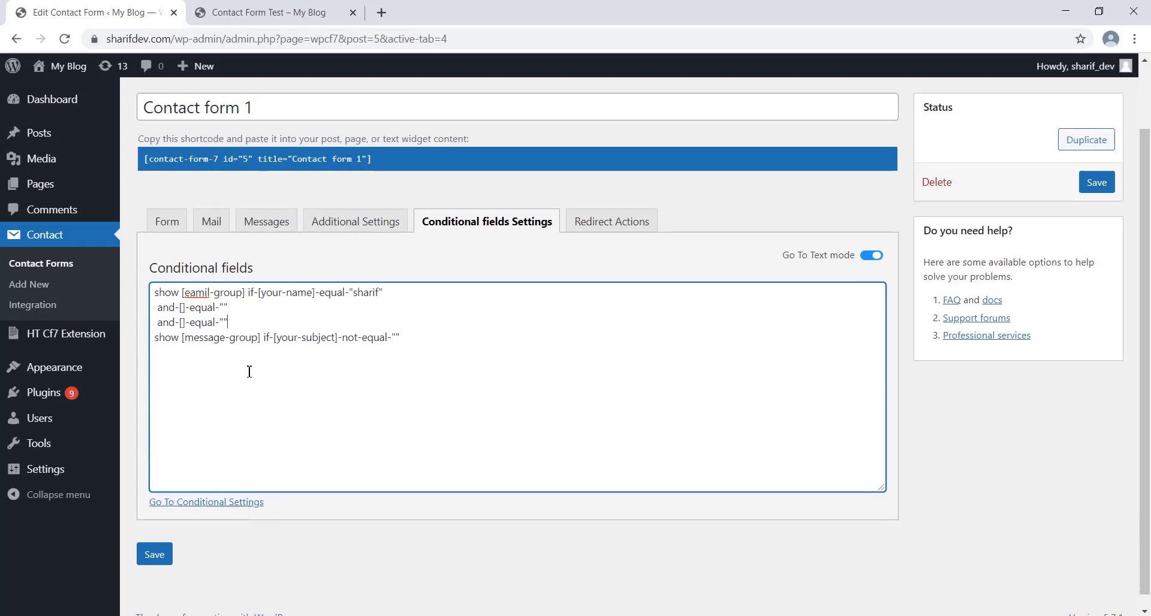
pyautogui.scroll(-1, 249, 373)
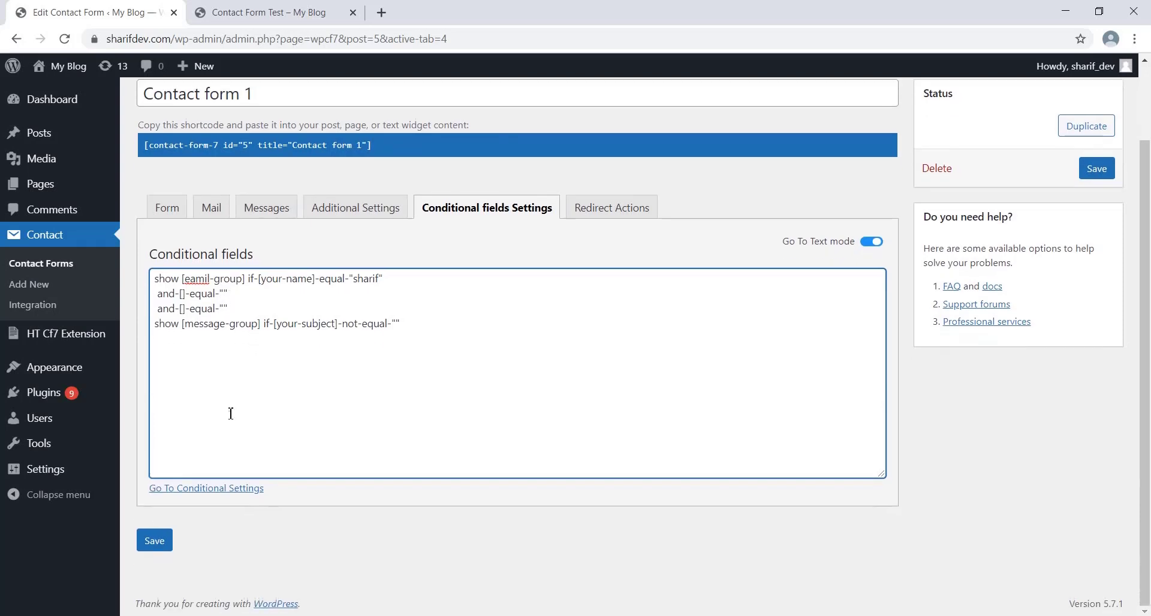
pyautogui.click(874, 246)
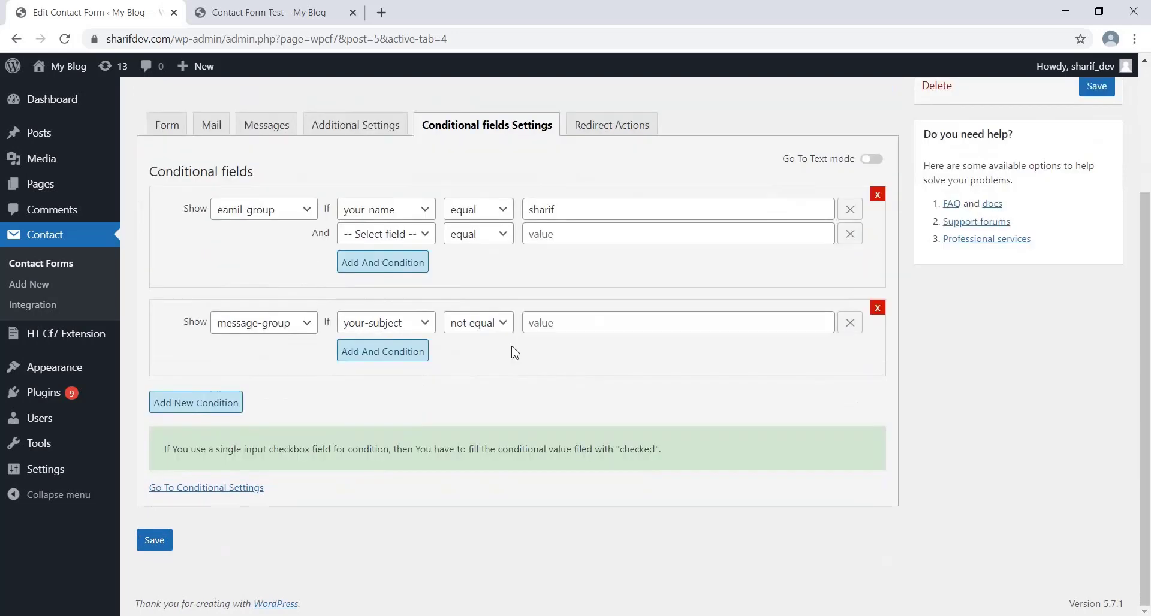
# - Leave the form editor and save Conditional UI Mode as Text Mode in Cf7 Conditional settings
pyautogui.click(204, 489)
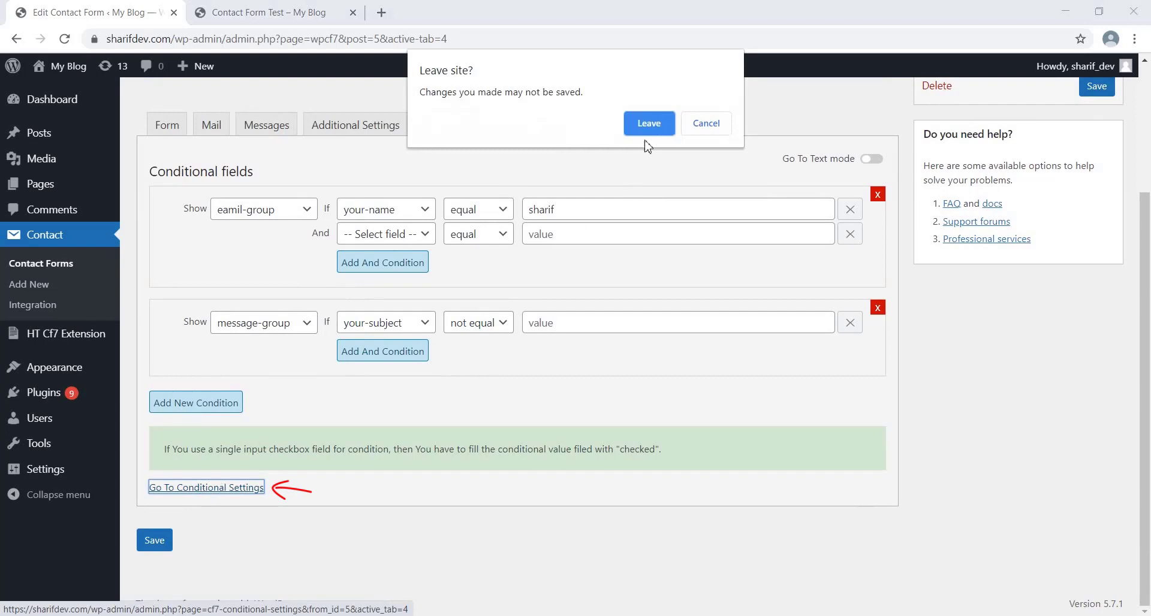
pyautogui.click(645, 132)
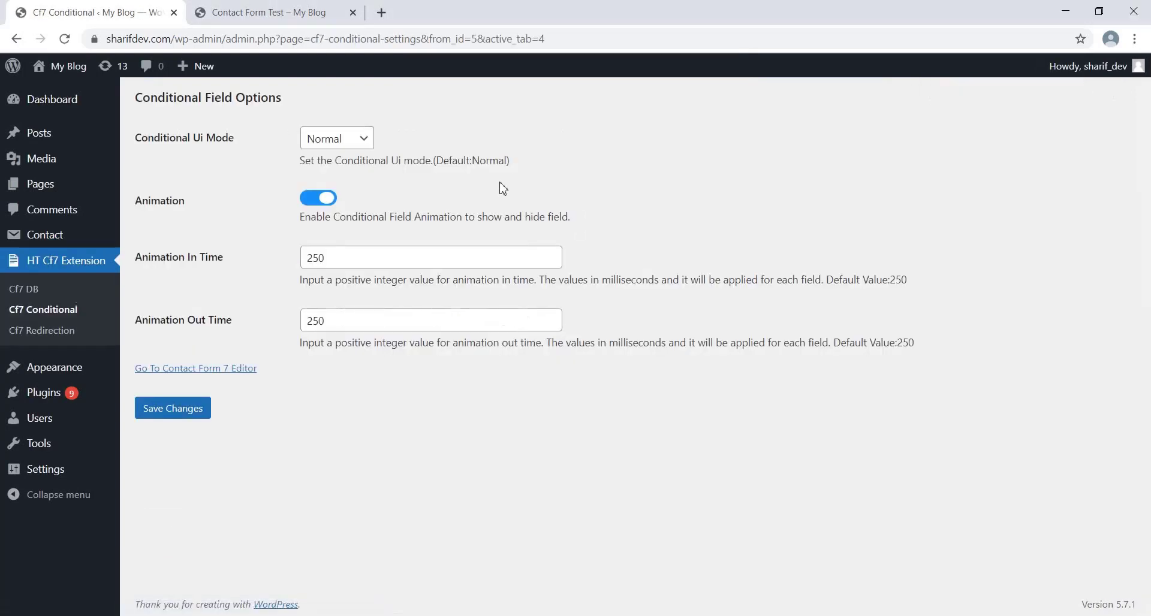
pyautogui.click(330, 139)
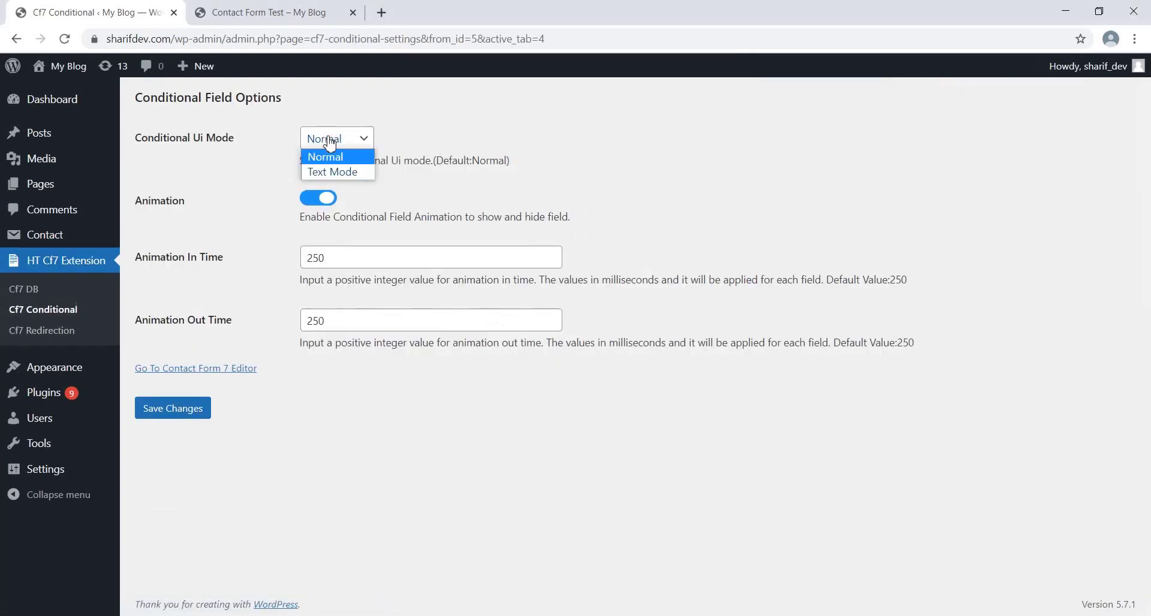
pyautogui.click(335, 173)
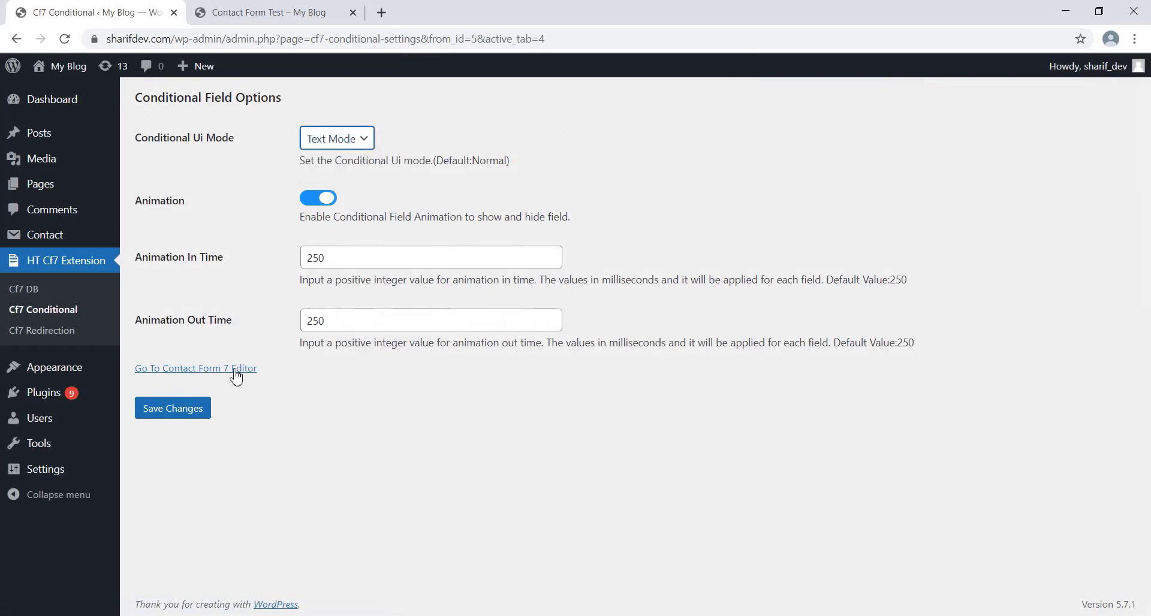
pyautogui.click(187, 408)
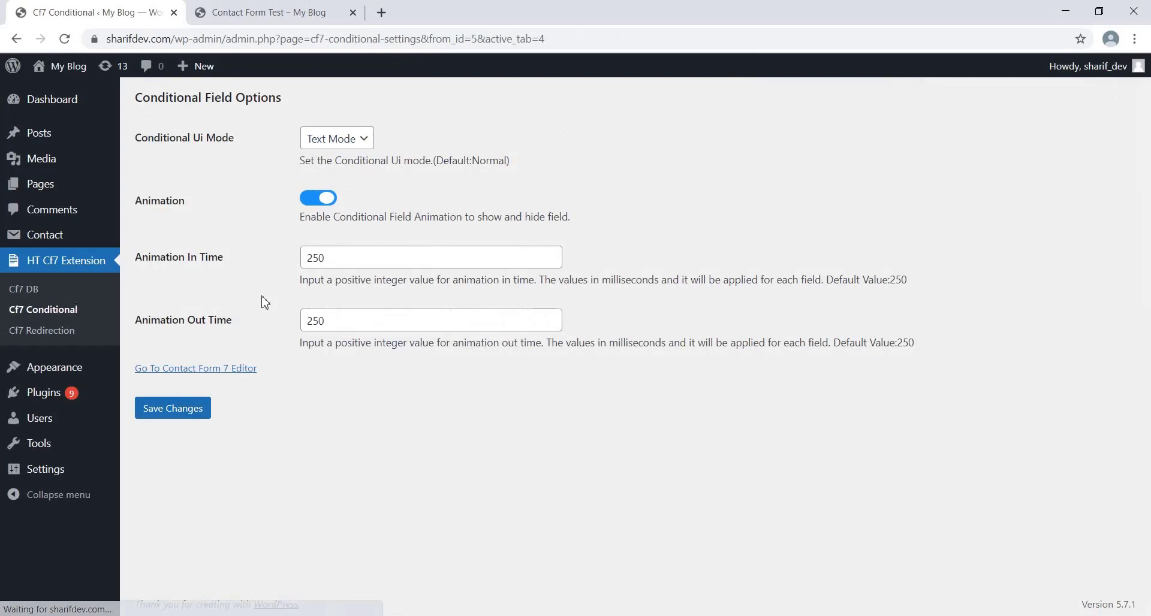
# - Check the form editor, then switch conditional field Animation off in Cf7 Conditional settings and save
pyautogui.click(212, 369)
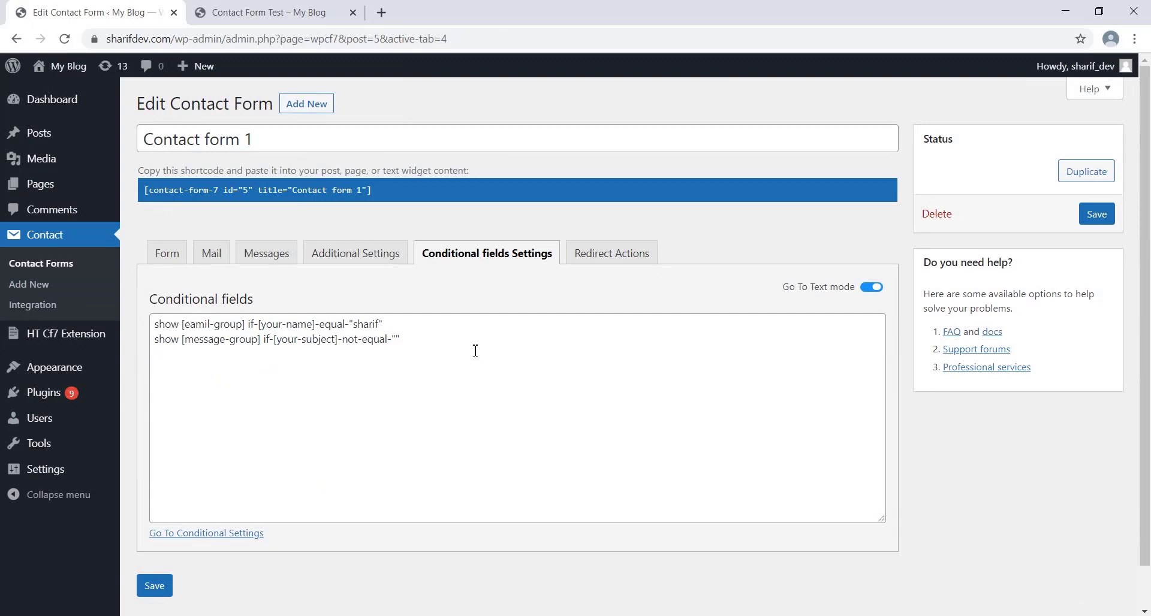
pyautogui.click(237, 533)
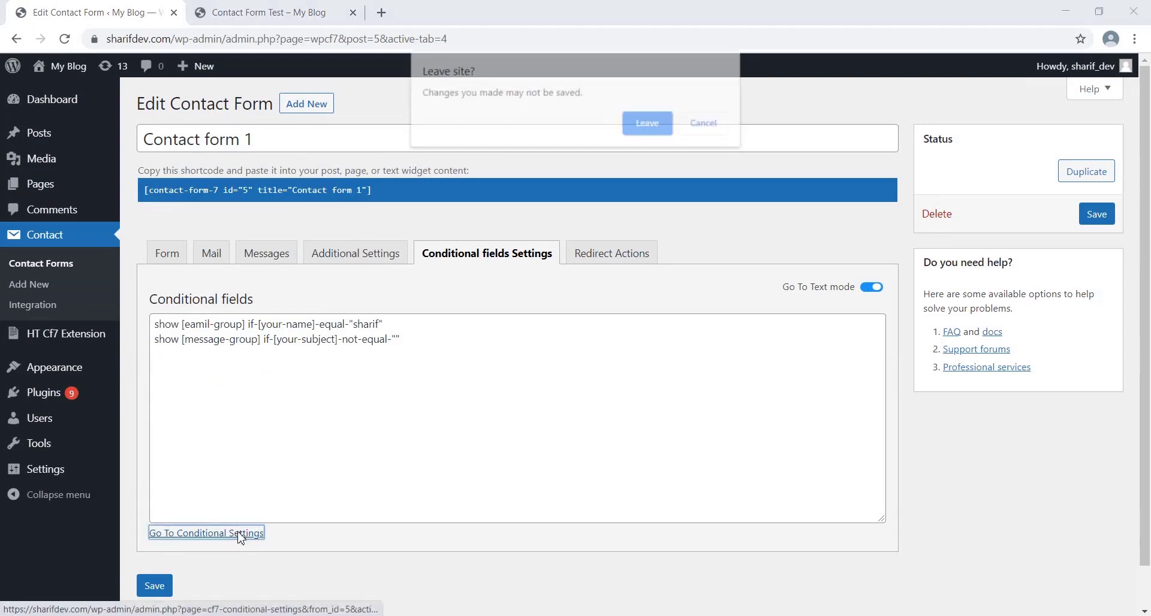
pyautogui.click(653, 122)
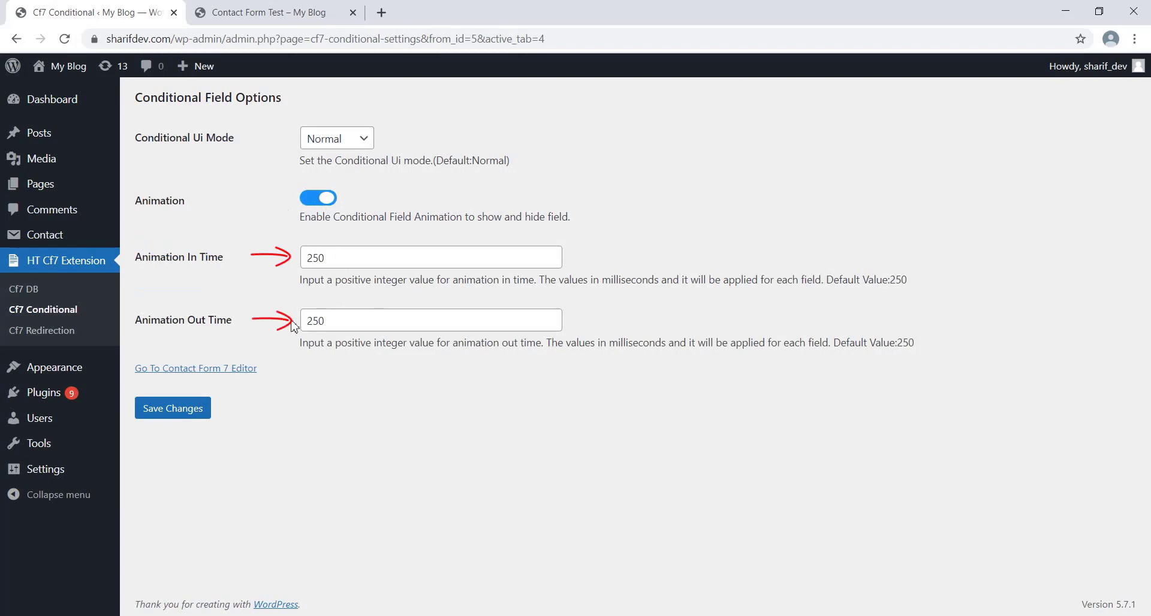
pyautogui.click(315, 201)
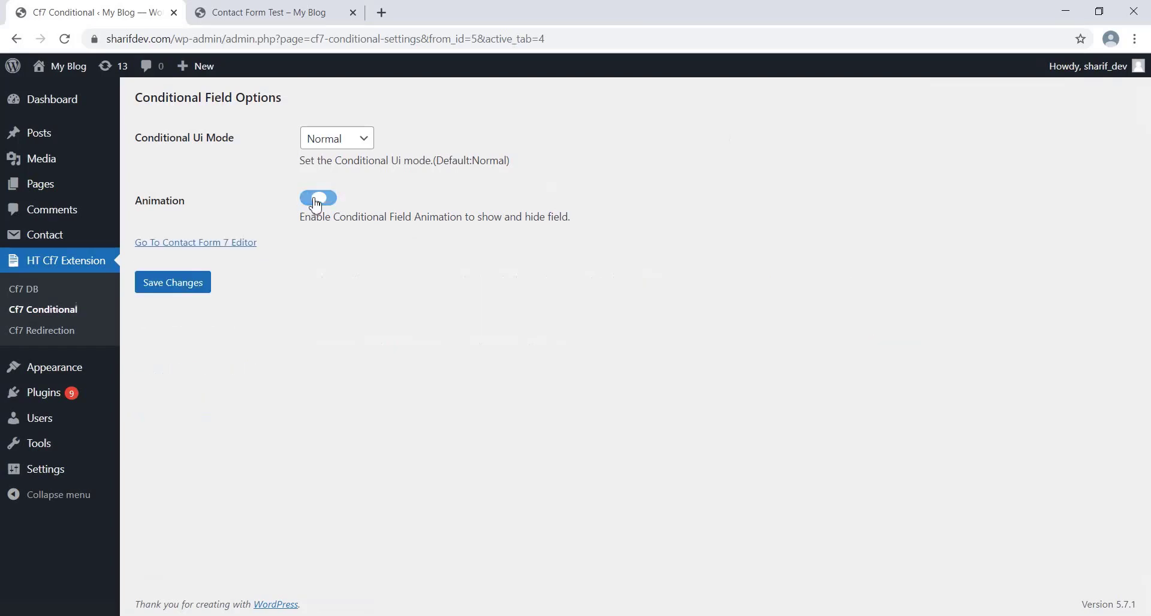
pyautogui.click(180, 281)
# - Reload the Contact Form Test page and enter 'sharif' as the name to reveal Your email
pyautogui.click(252, 16)
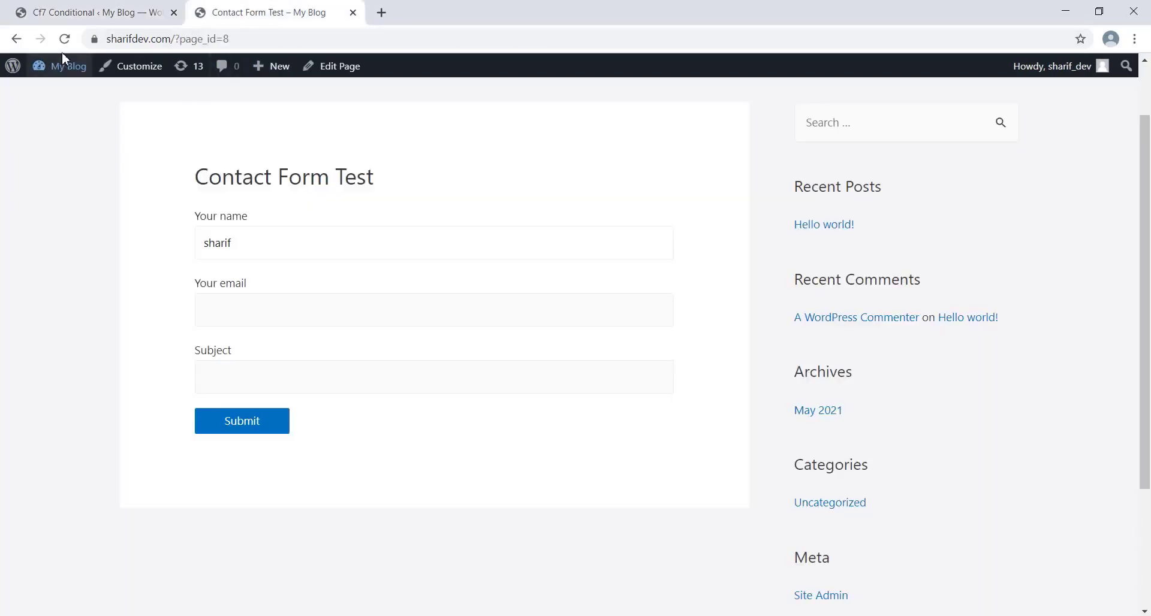
pyautogui.click(66, 39)
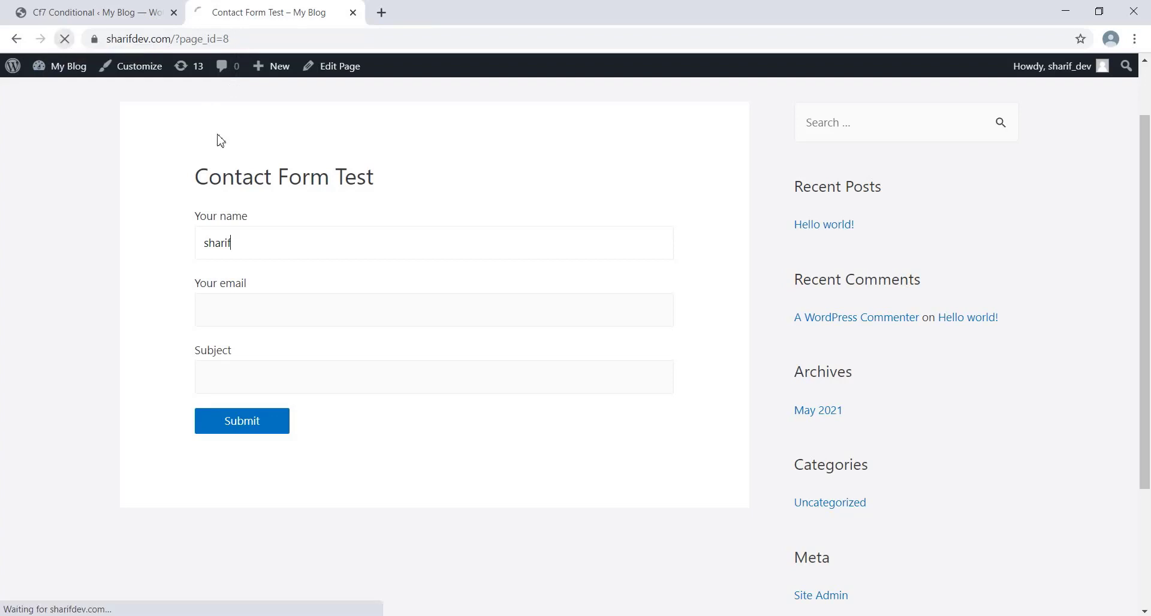
pyautogui.click(243, 232)
pyautogui.write('sharif')
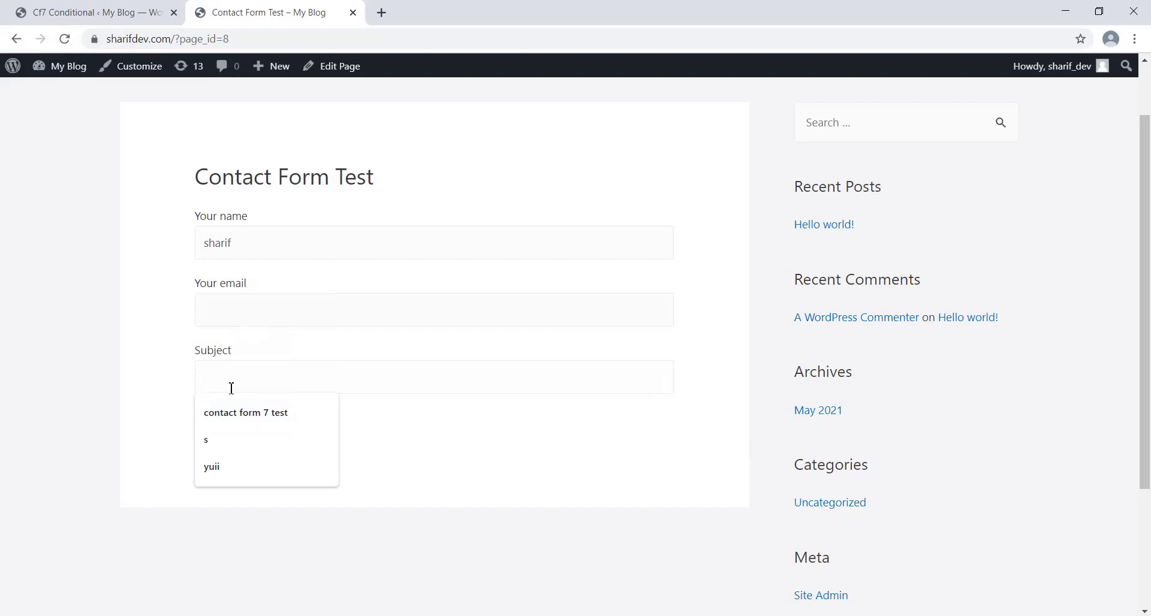
# - Type 's' as the subject, then delete it and the name so the fields hide instantly
pyautogui.write('s')
pyautogui.press('BackSpace')
pyautogui.click(248, 239)
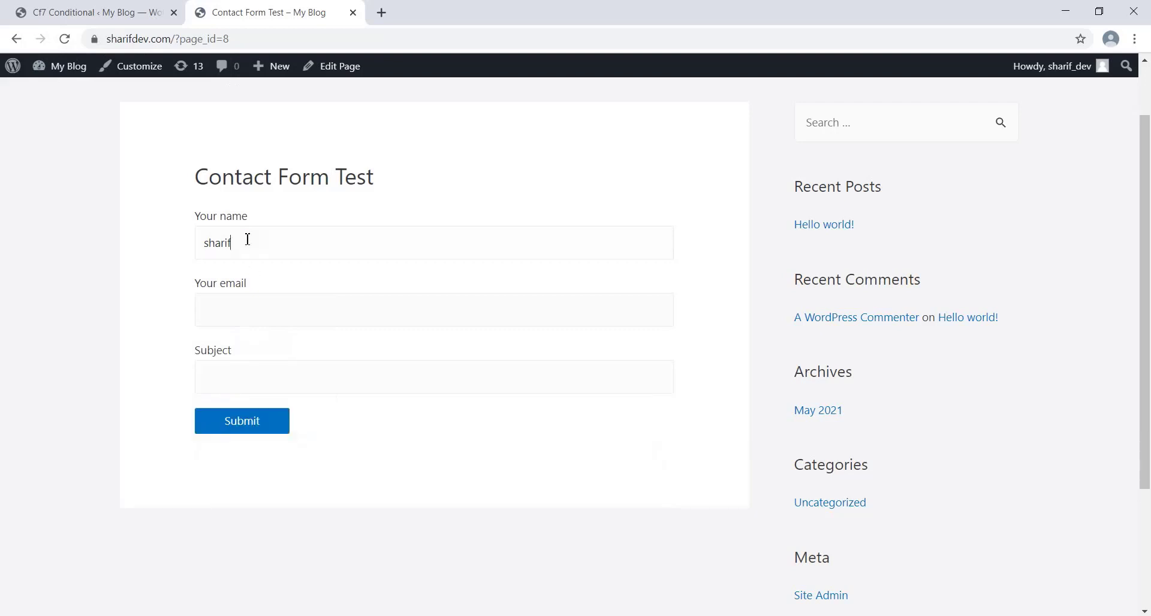
pyautogui.press('BackSpace')
pyautogui.press('BackSpace')
pyautogui.press('BackSpace')
pyautogui.press('BackSpace')
pyautogui.press('BackSpace')
pyautogui.press('BackSpace')
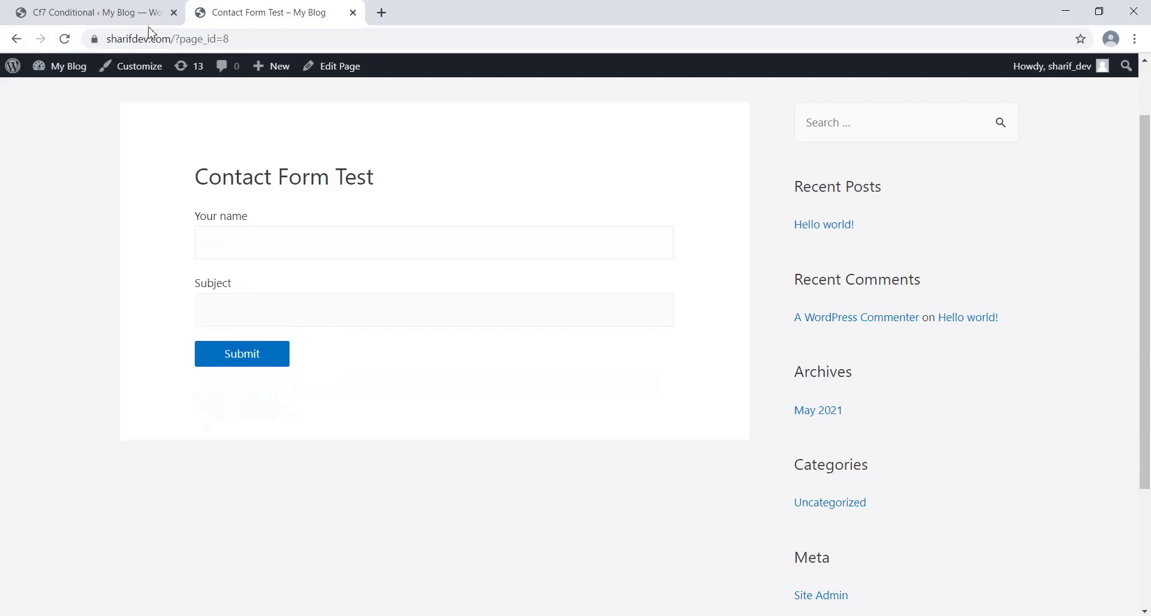